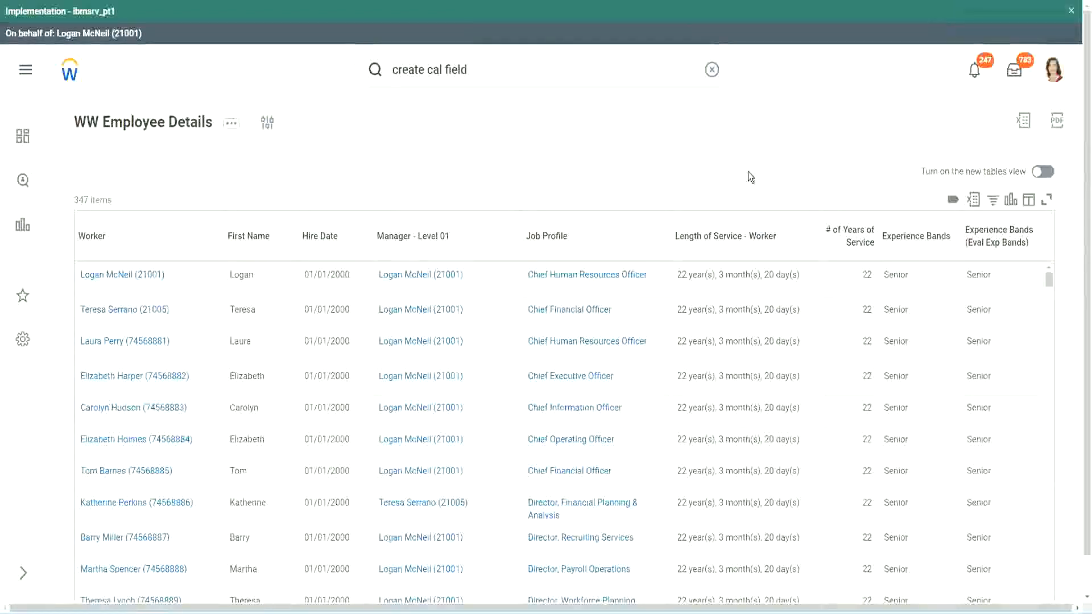
- Copy the name of the calculated field that derives experience bands with Evaluate Expression
left_click(947, 269)
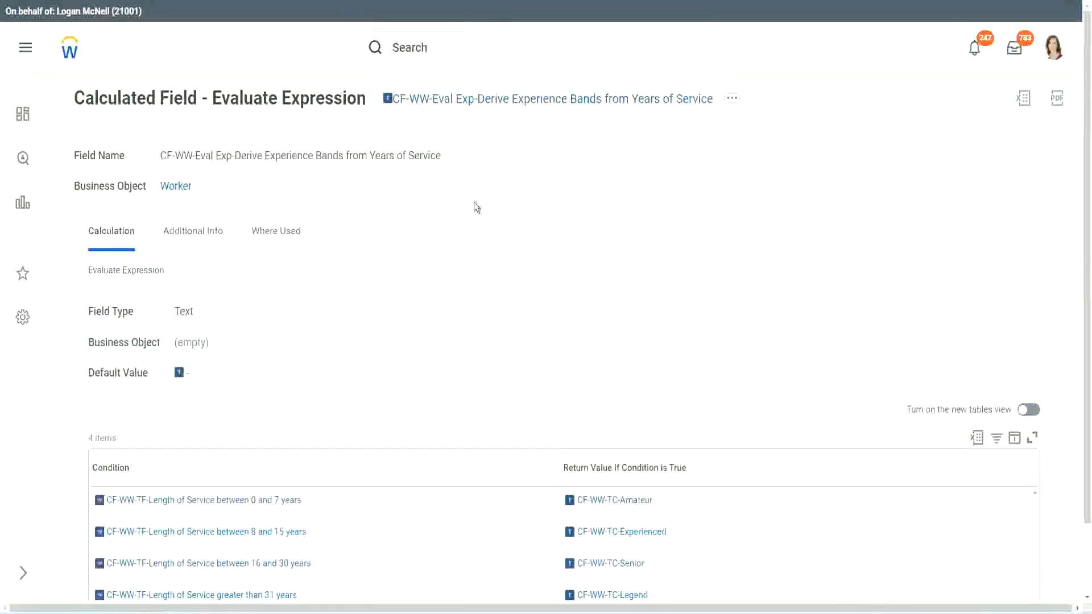
right_click(473, 103)
left_click(512, 170)
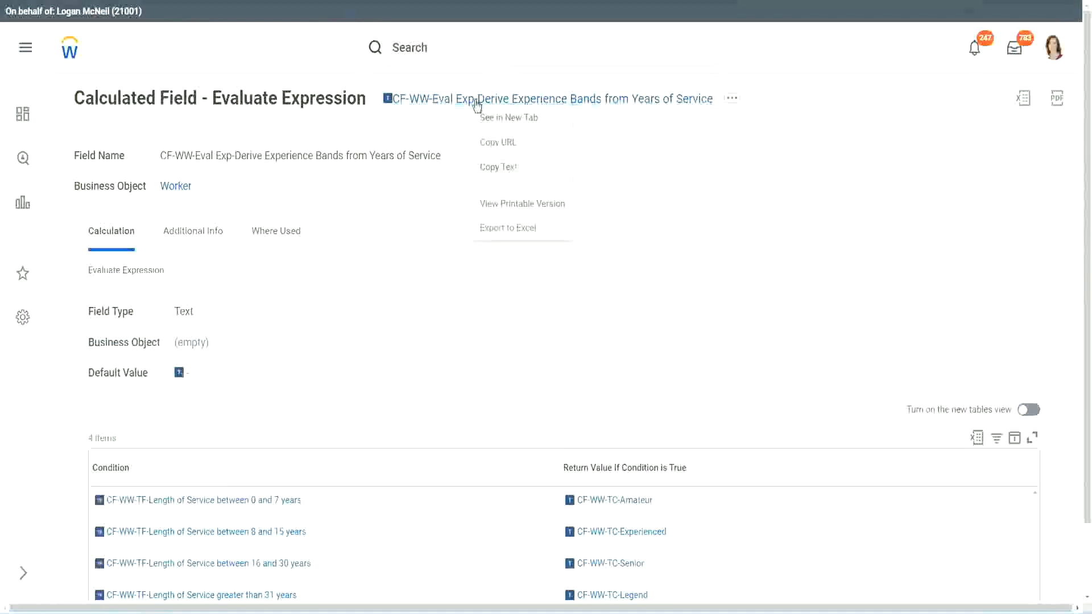
- Search for "create calc field" and open the Create Calculated Field task
left_click(457, 51)
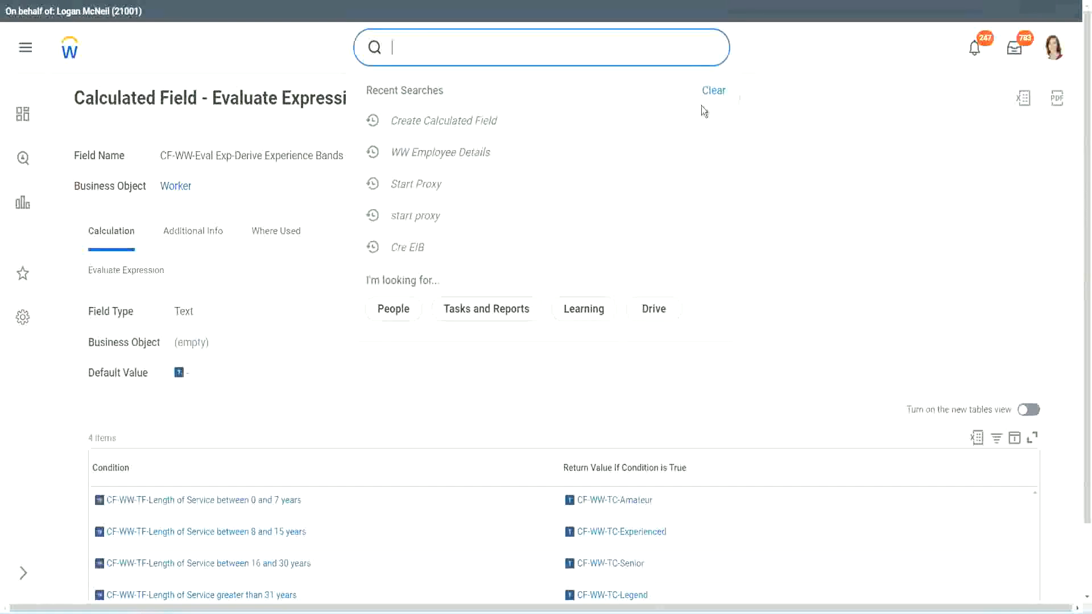
left_click(701, 106)
left_click(432, 43)
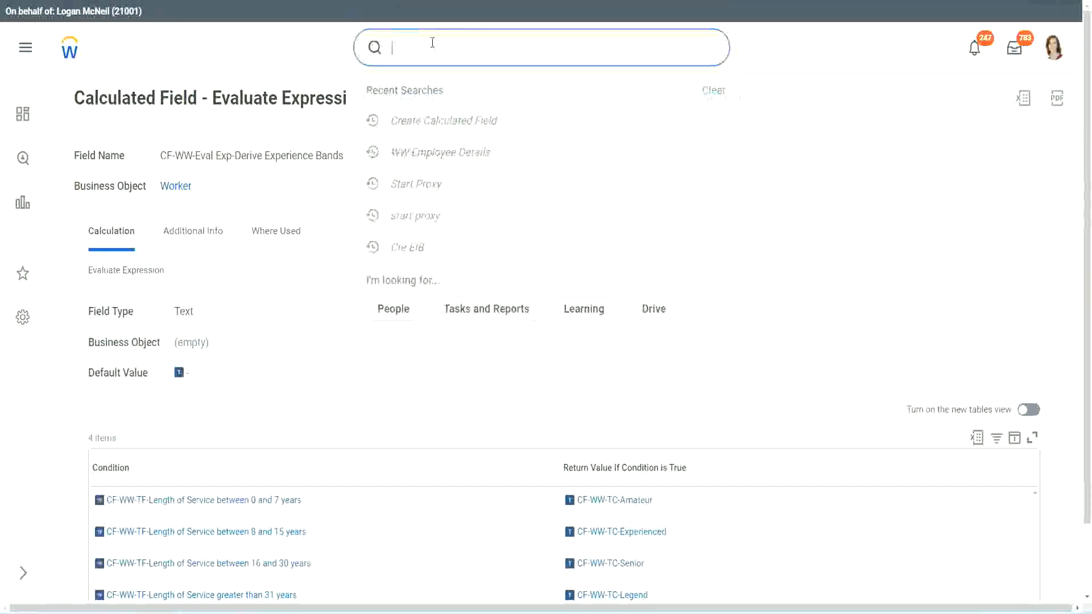
type("create calc")
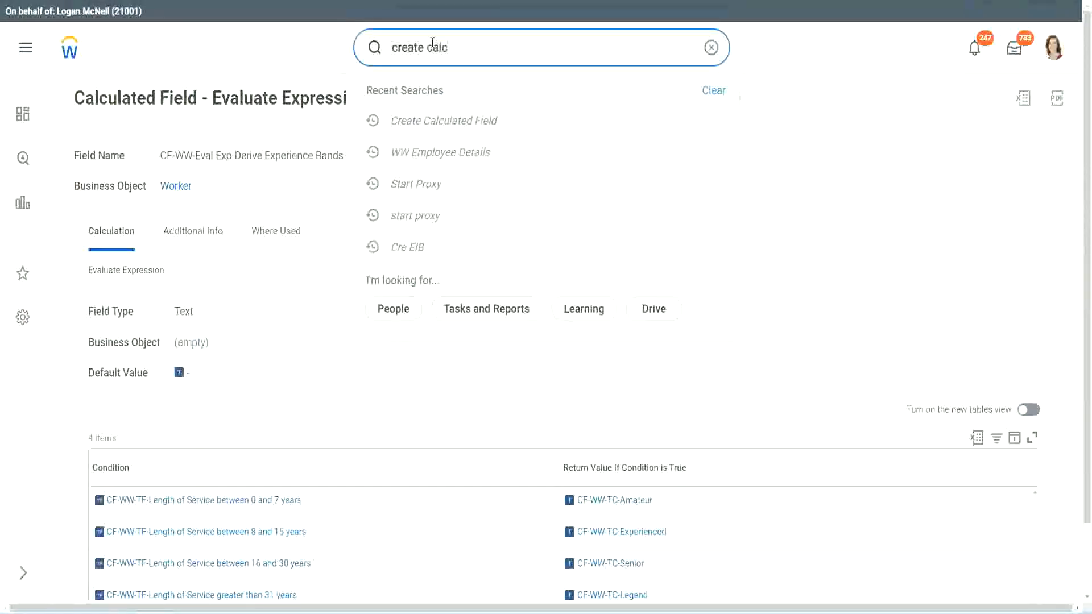
type(" field")
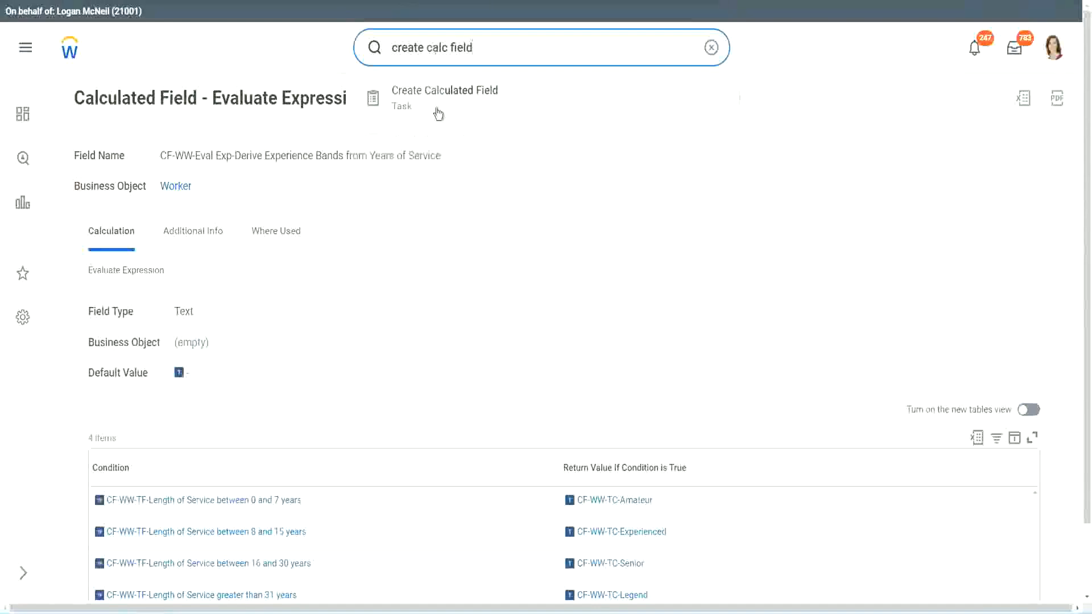
left_click(451, 104)
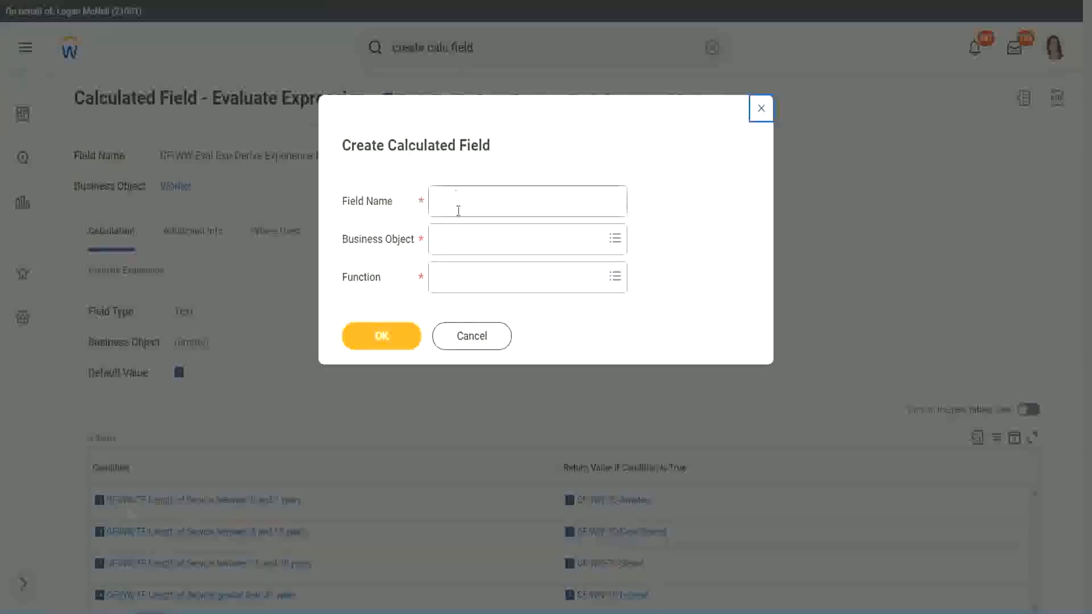
- Name the new calculated field "CF-WW-LRB-Identify Experience Bands from years of Service"
left_click(460, 203)
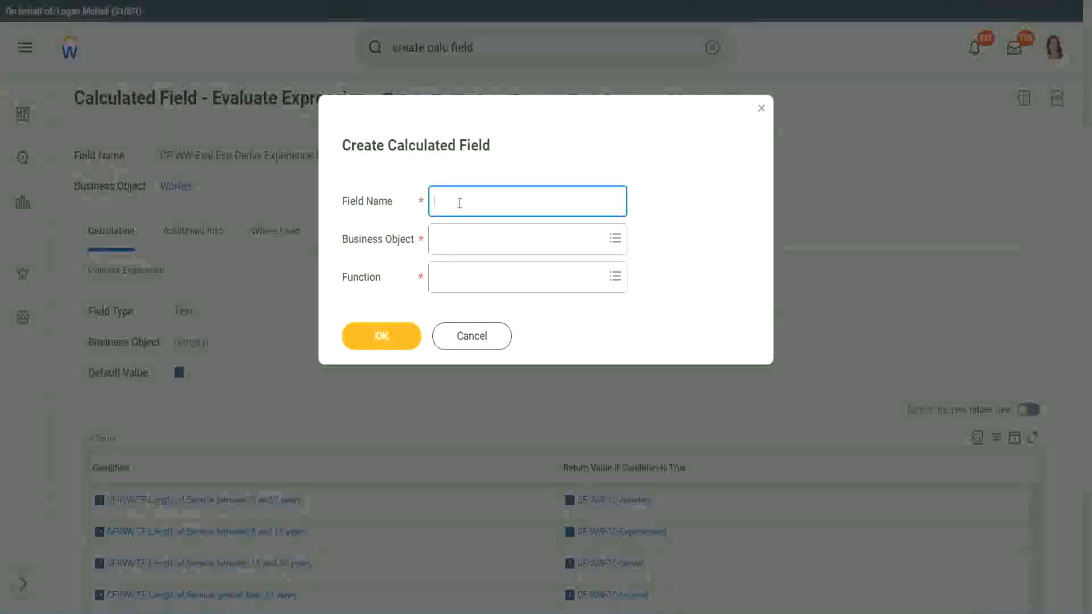
type("CF")
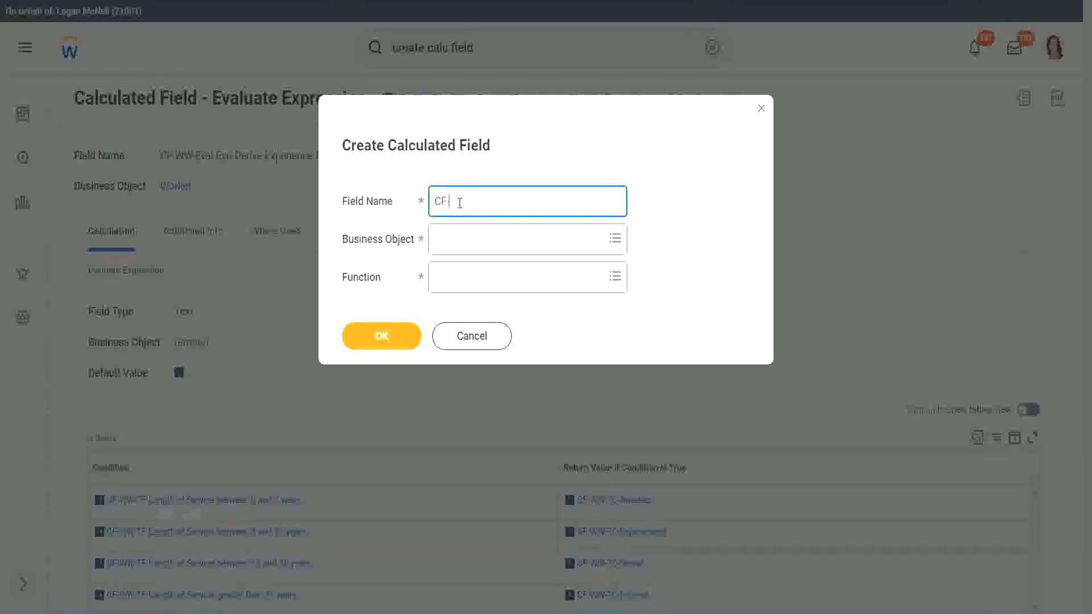
type("-WW-LRB-Identify Experien")
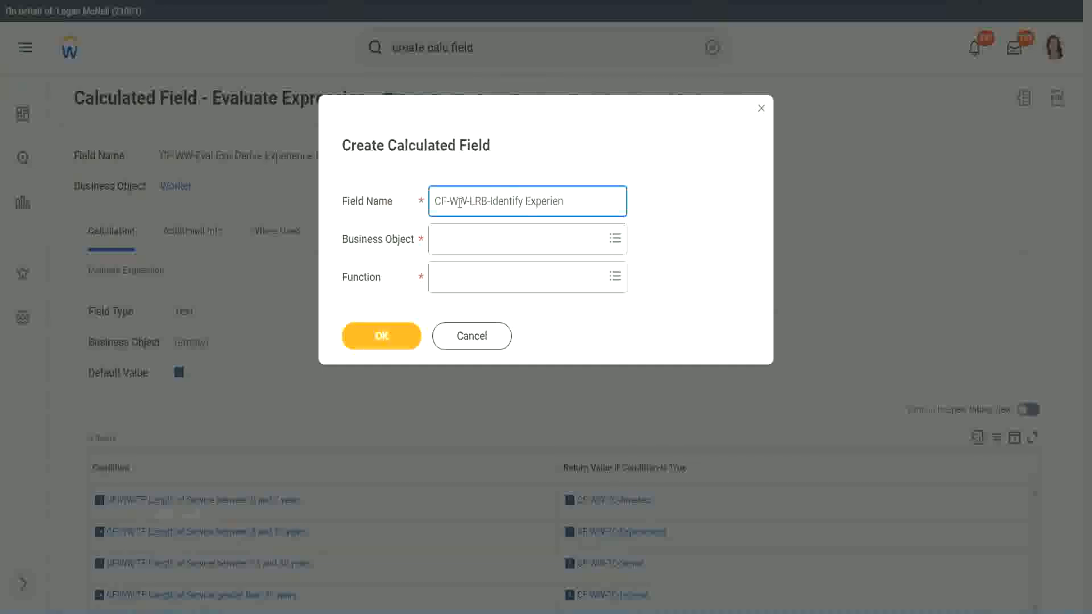
type("ce Bands from years of Service")
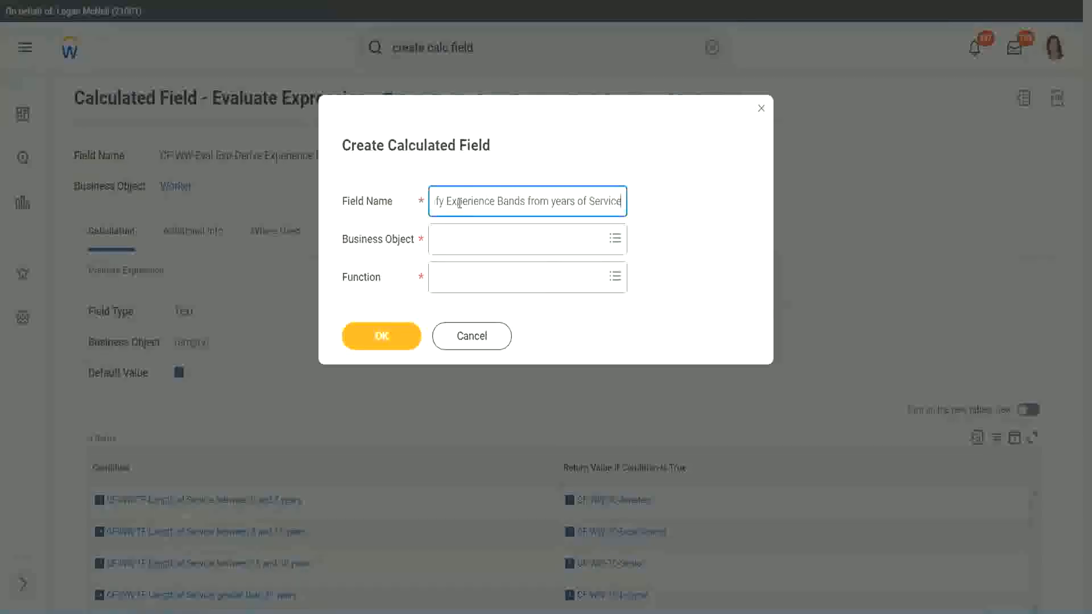
key("Tab")
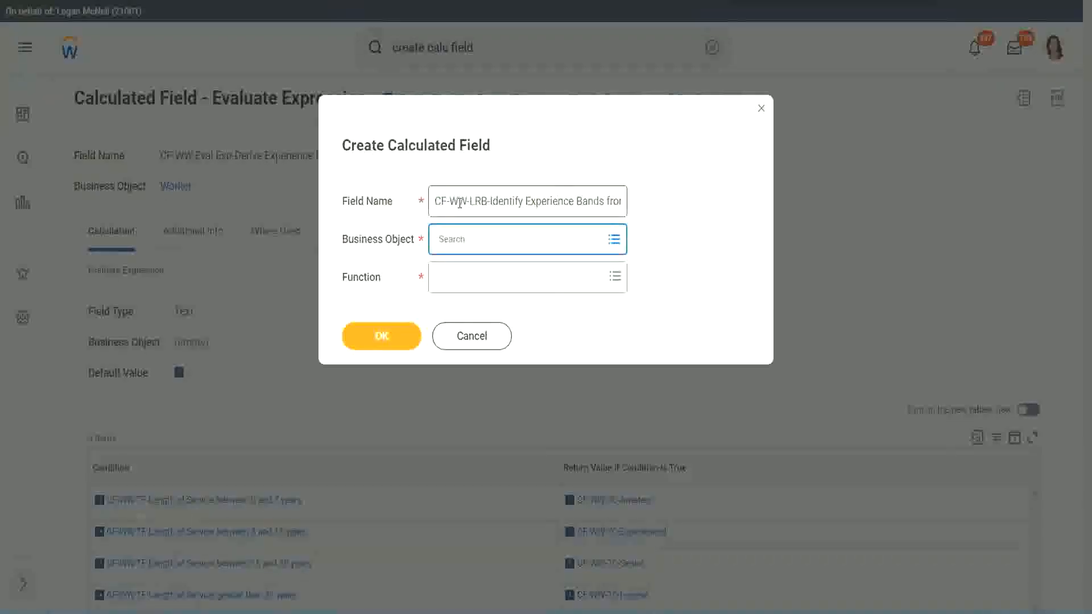
- Set the business object to Worker and the function to Lookup Range Band, and confirm the new calculated field
type("worker")
key("Return")
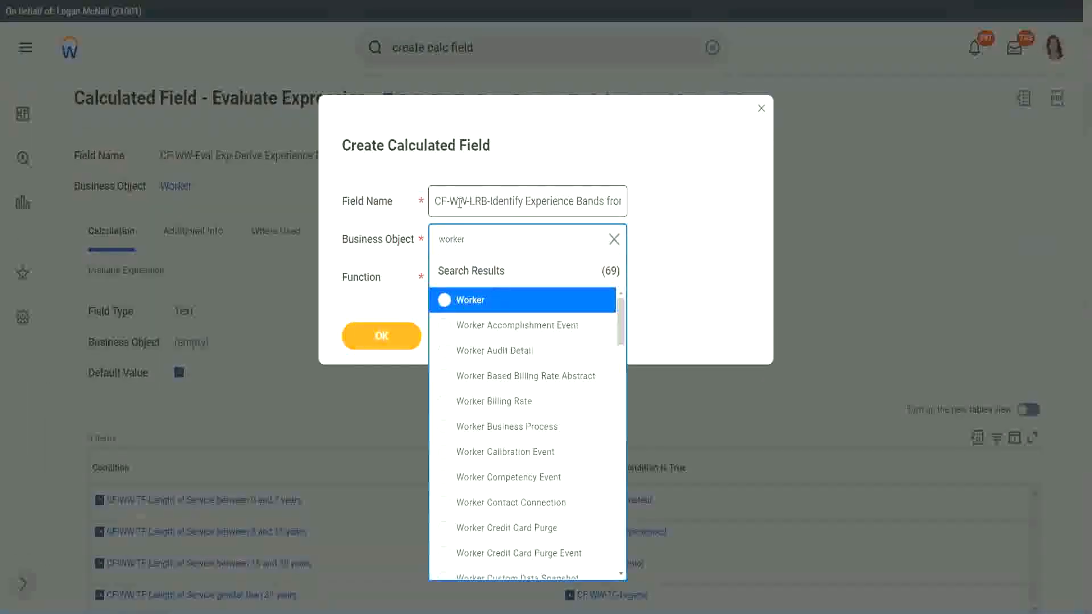
key("Return")
key("Tab")
type("l")
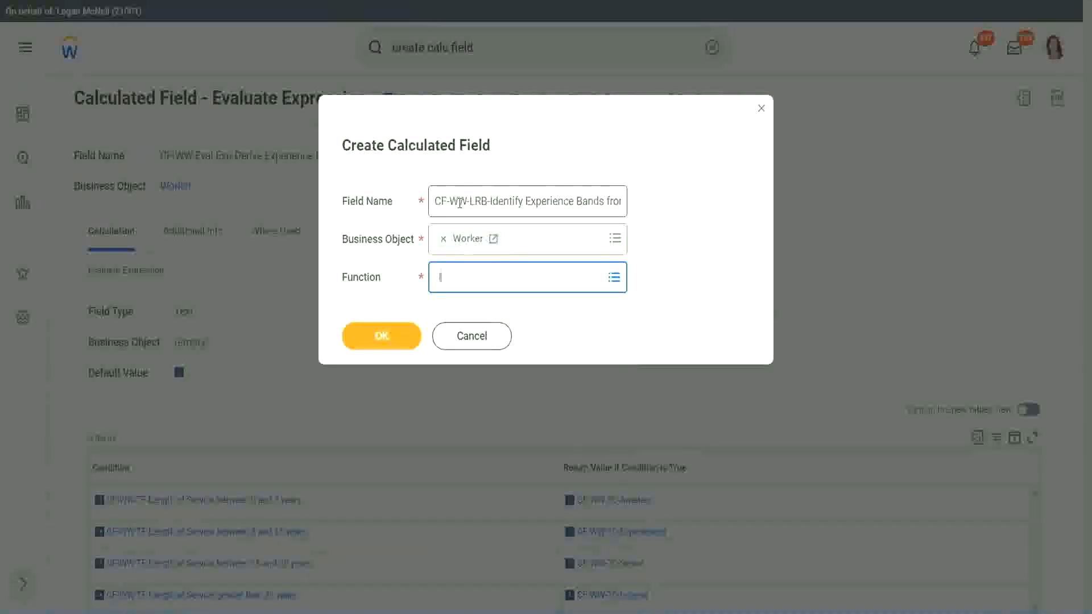
type("rb")
key("Return")
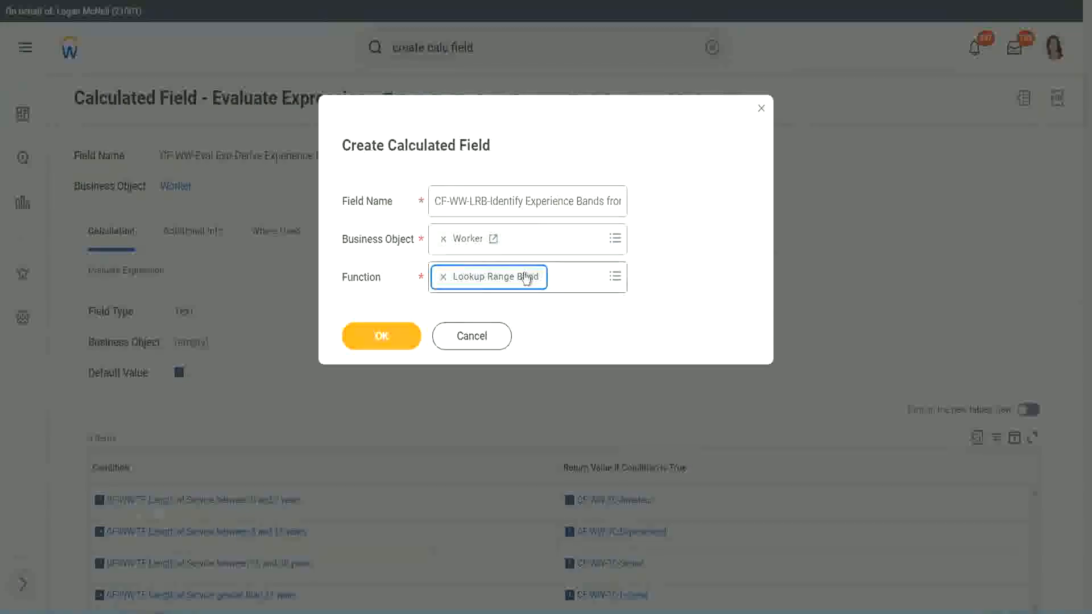
left_click(386, 337)
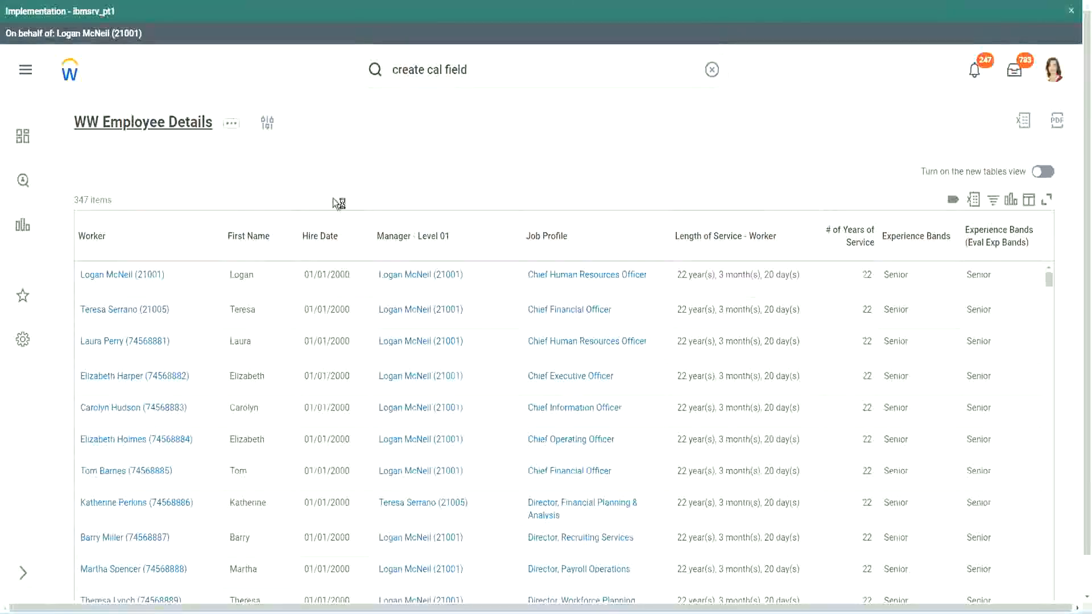
- Copy "CF-WW-Convert Text To Number-Number of Years from Length of Service" from the WW Employee Details report definition and use it as the Source Field
left_click(394, 351)
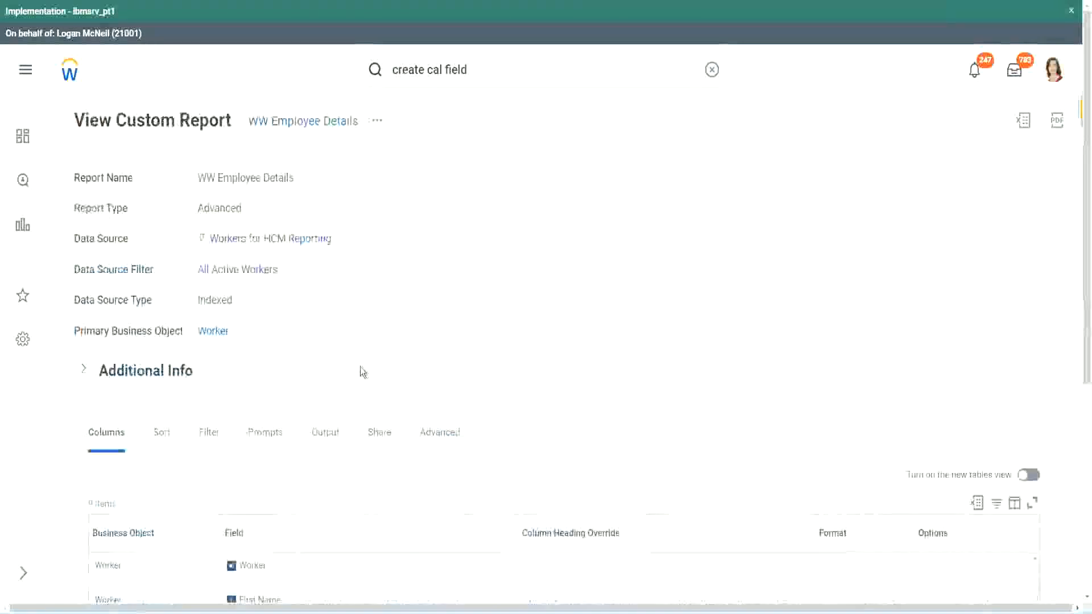
scroll(364, 370, "down", 5)
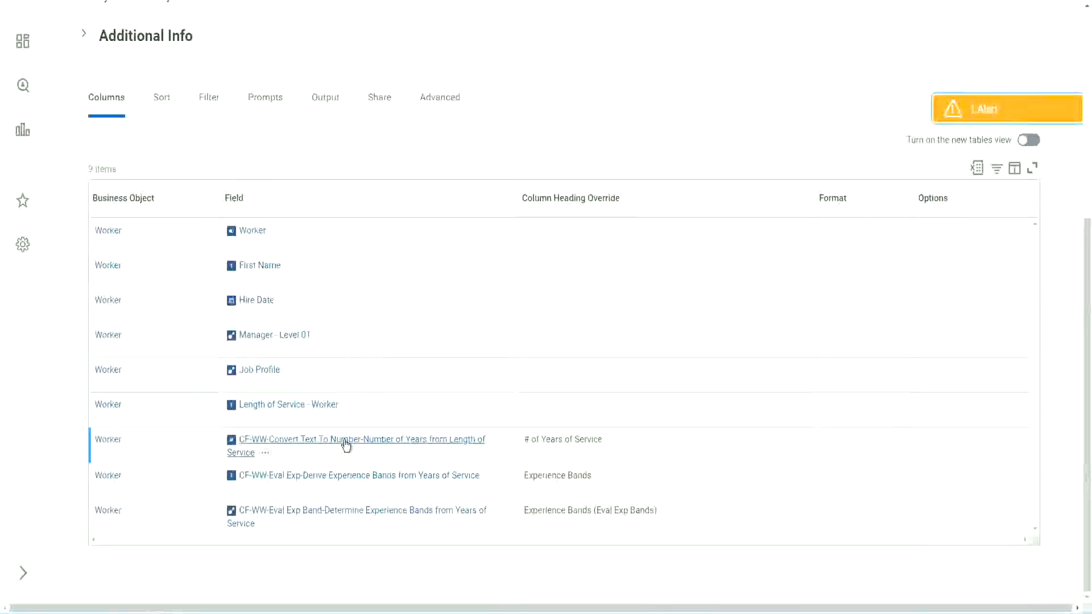
right_click(345, 444)
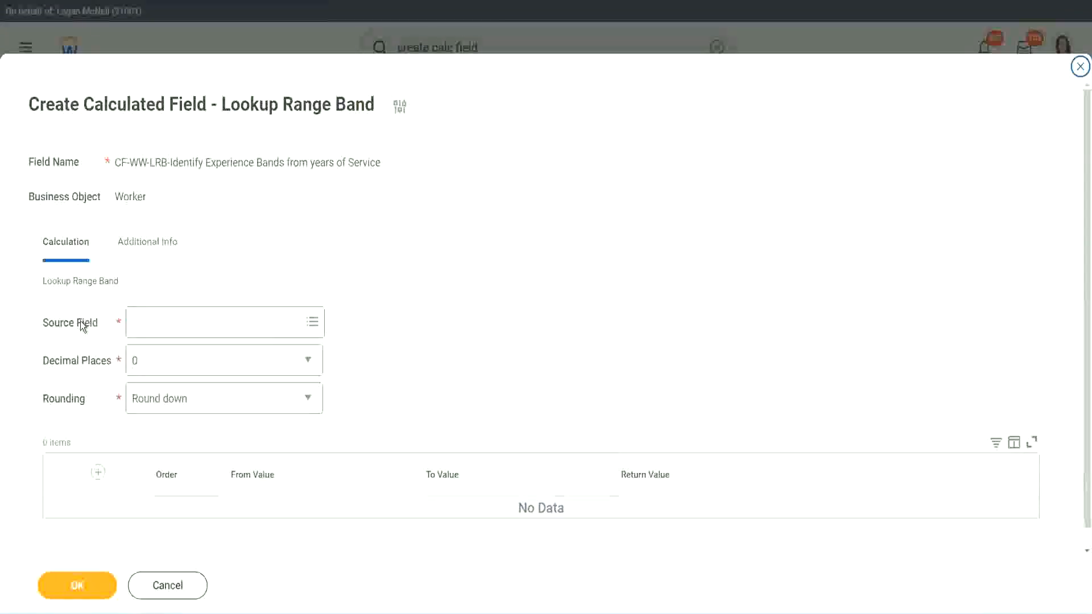
left_click(169, 324)
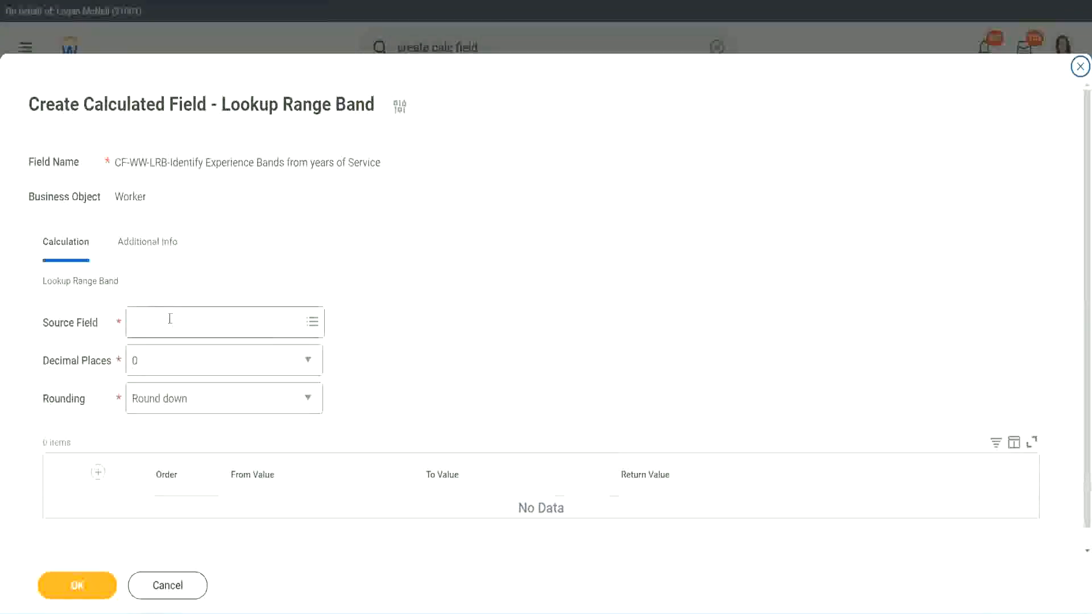
key("Return")
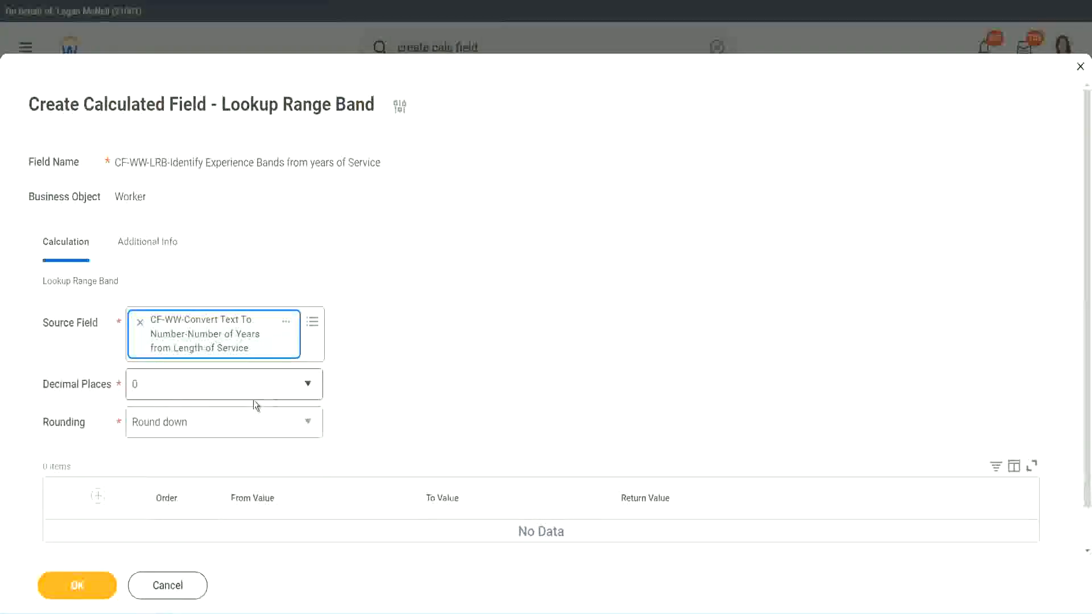
- Keep the decimal places at 0 and set the rounding of the lookup range band to Round
left_click(212, 390)
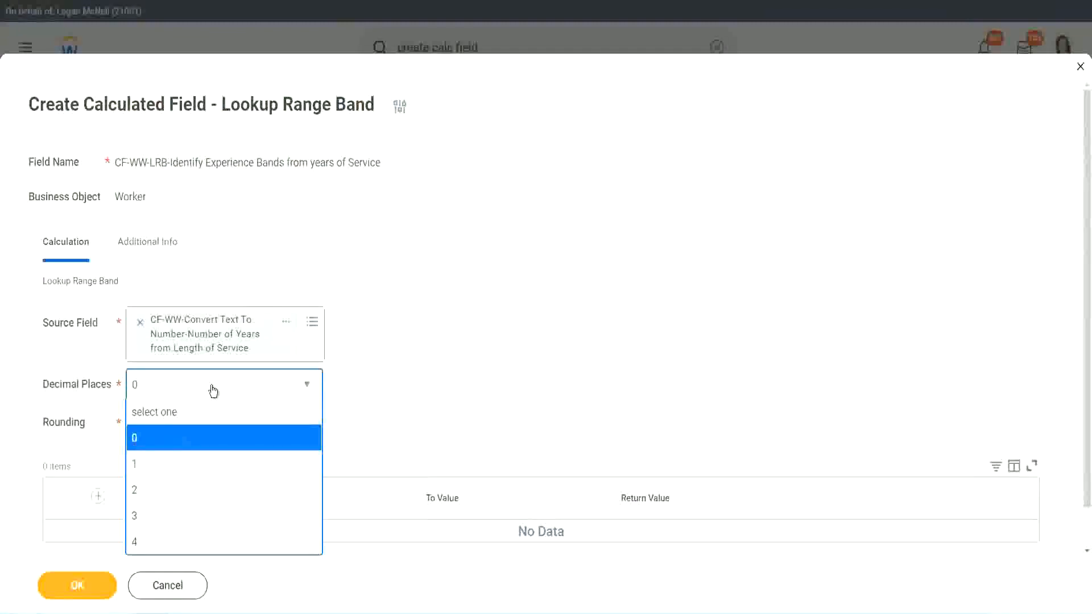
left_click(139, 441)
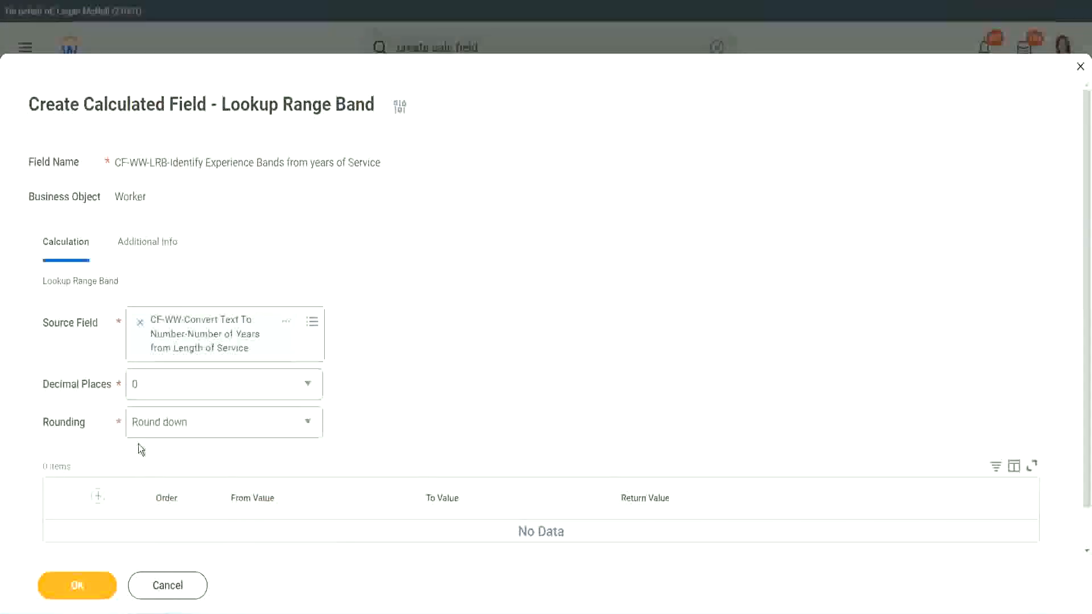
left_click(175, 425)
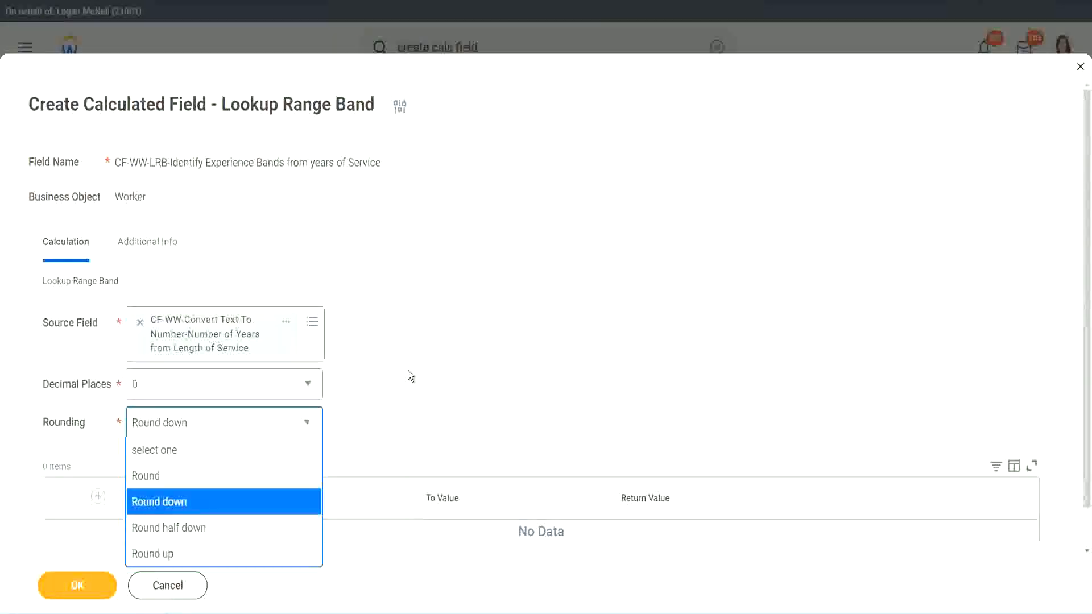
left_click(384, 419)
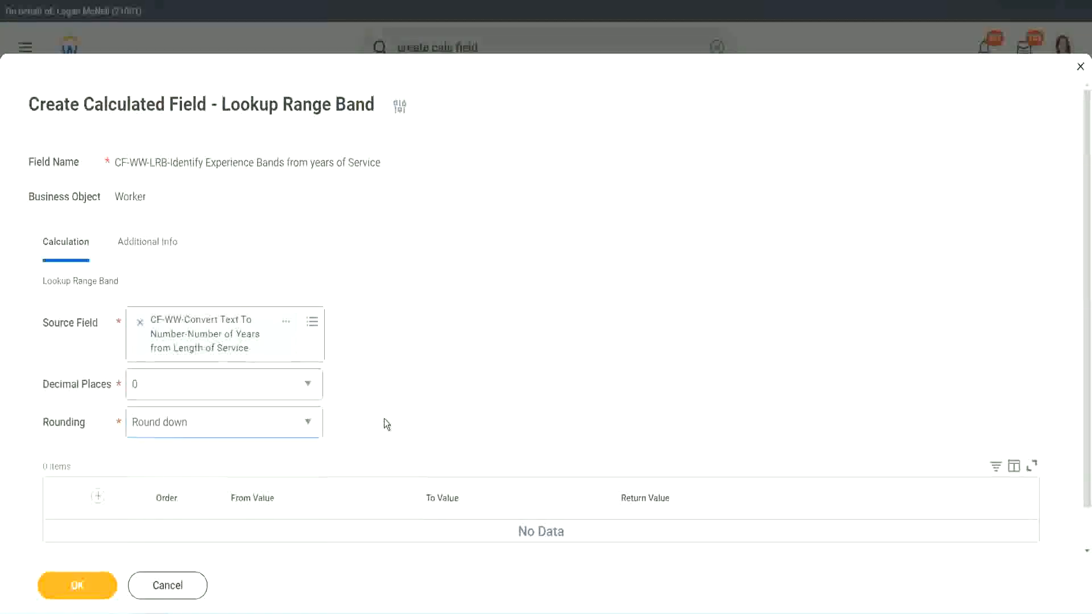
left_click(183, 416)
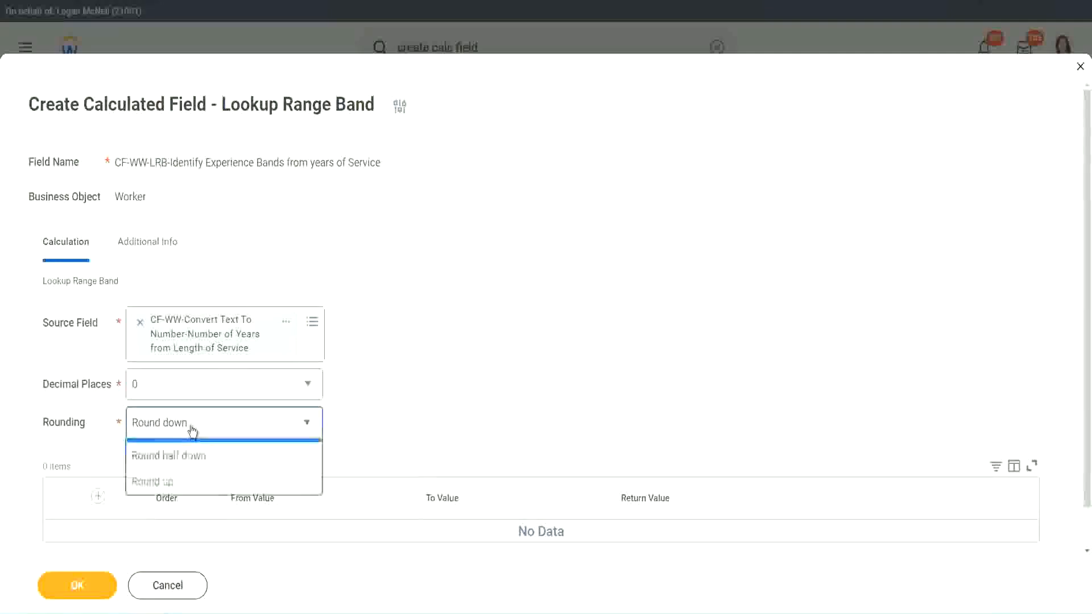
left_click(184, 476)
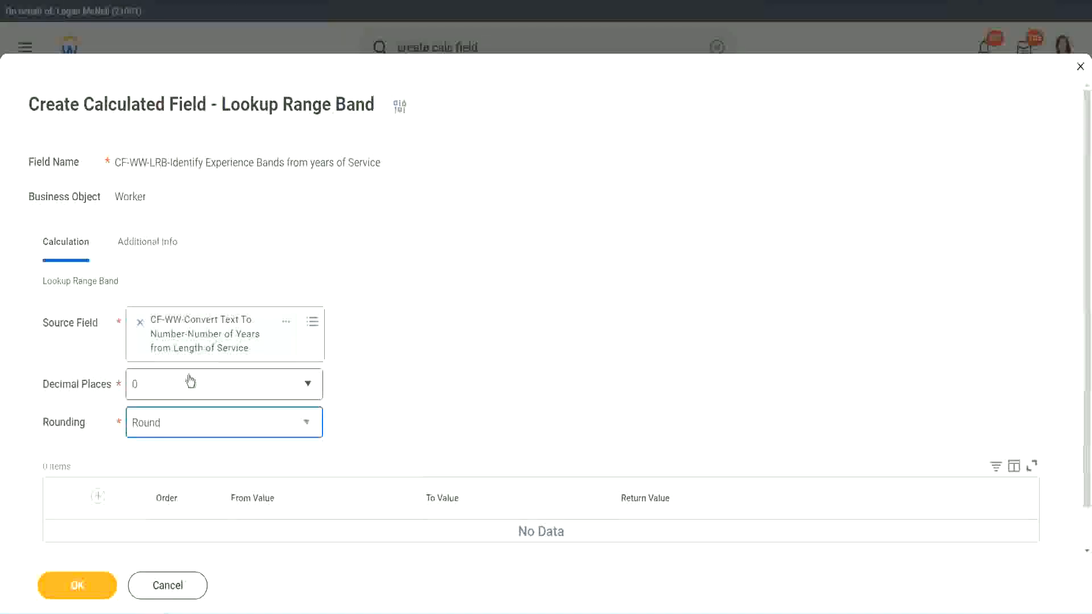
- Add the first range row with From Value 0, To Value 7 and Return Value "Amateur"
left_click(100, 498)
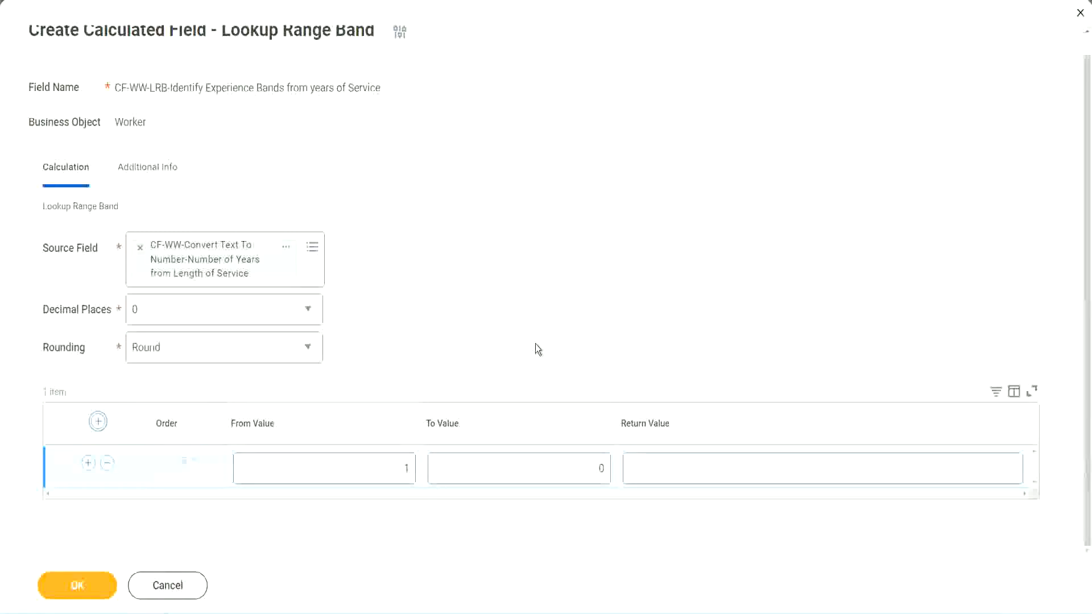
left_click(399, 472)
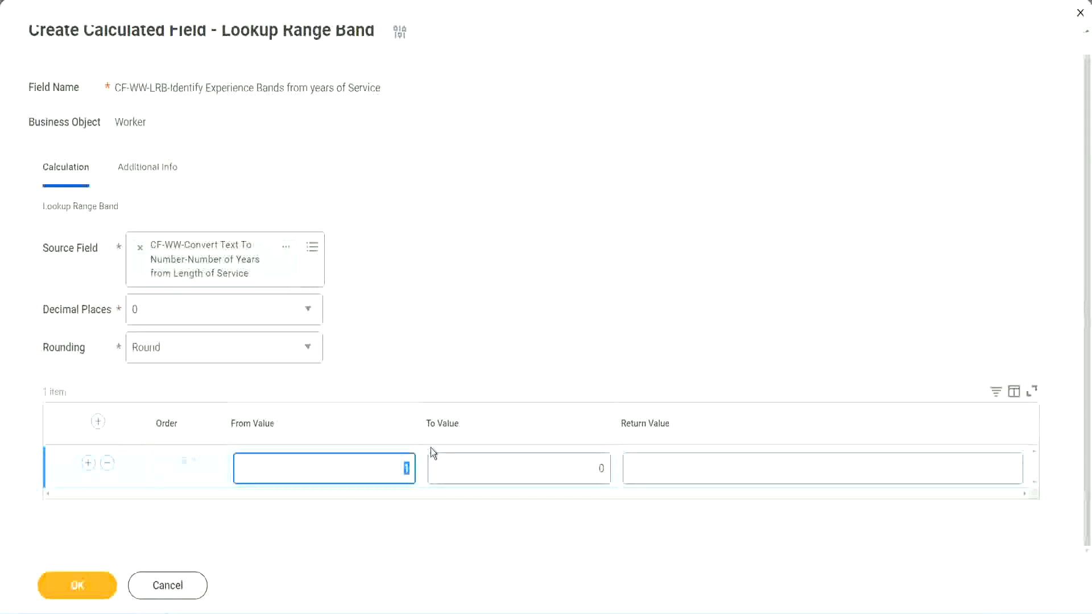
type("0")
key("Tab")
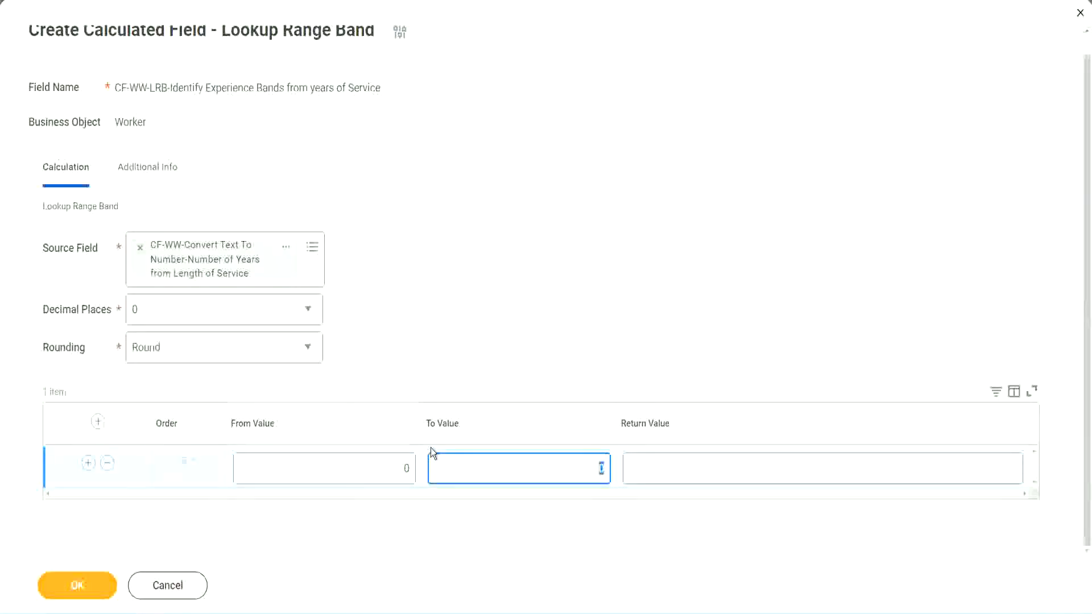
type("7")
key("Tab")
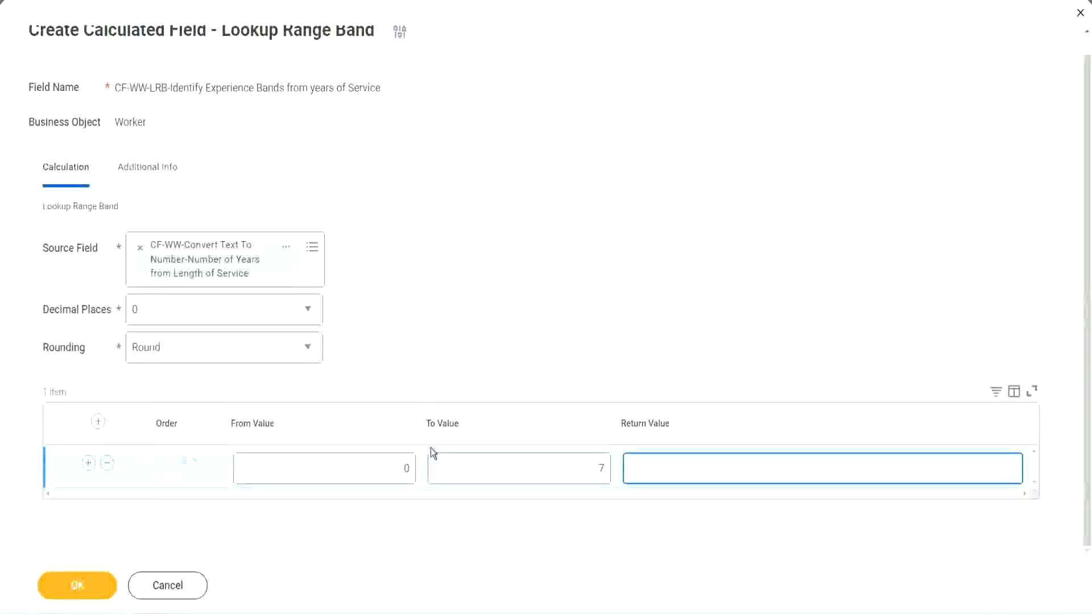
type("Amateur")
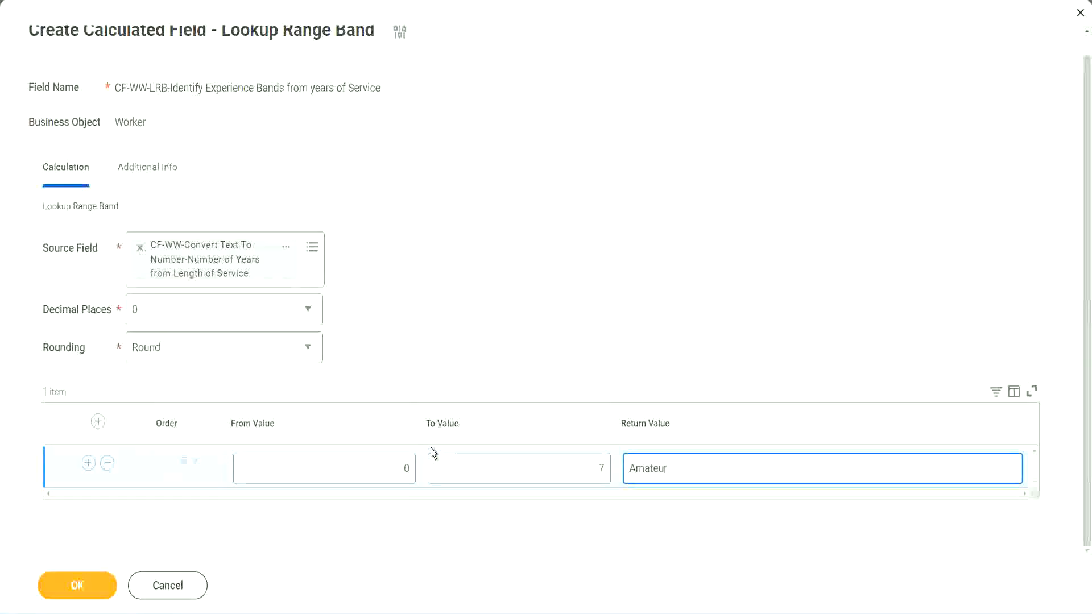
left_click(378, 478)
left_click(585, 459)
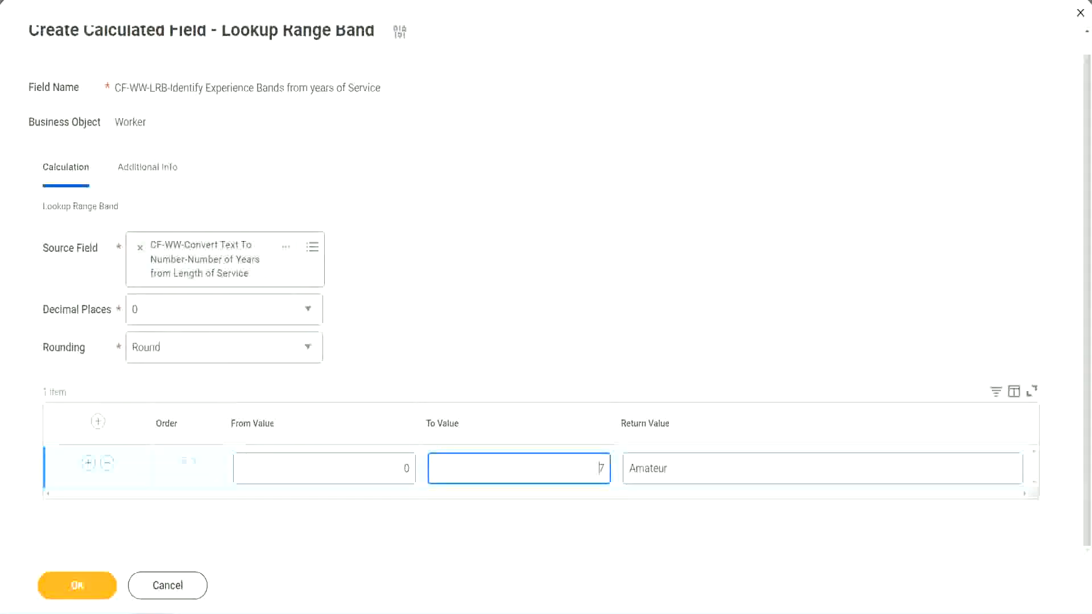
left_click_drag(457, 396, 273, 283)
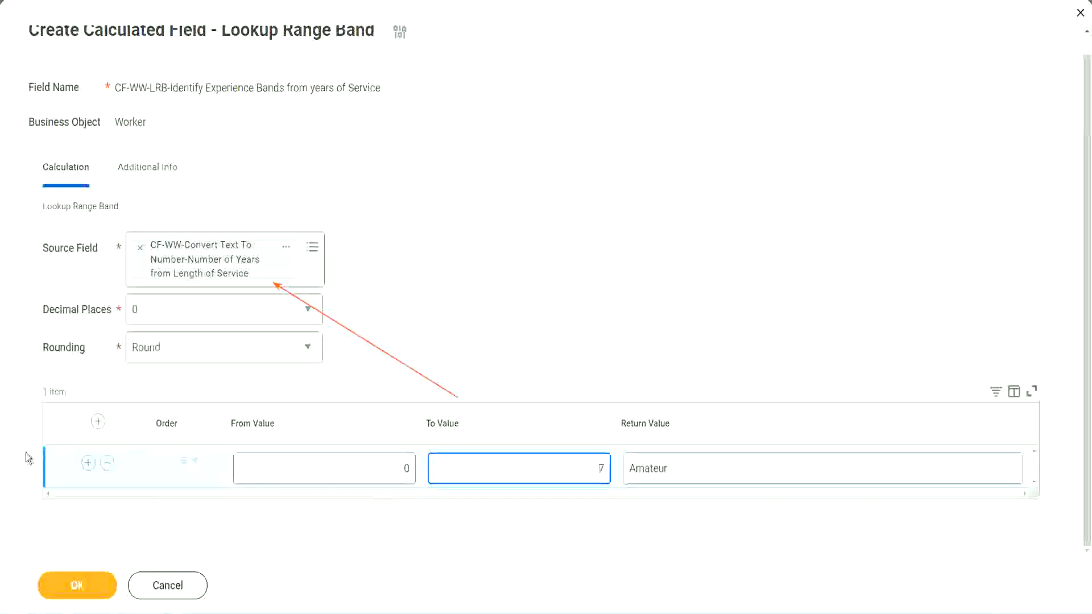
- Add a second range row with From Value 8, To Value 15 and Return Value "Experienced"
left_click(88, 463)
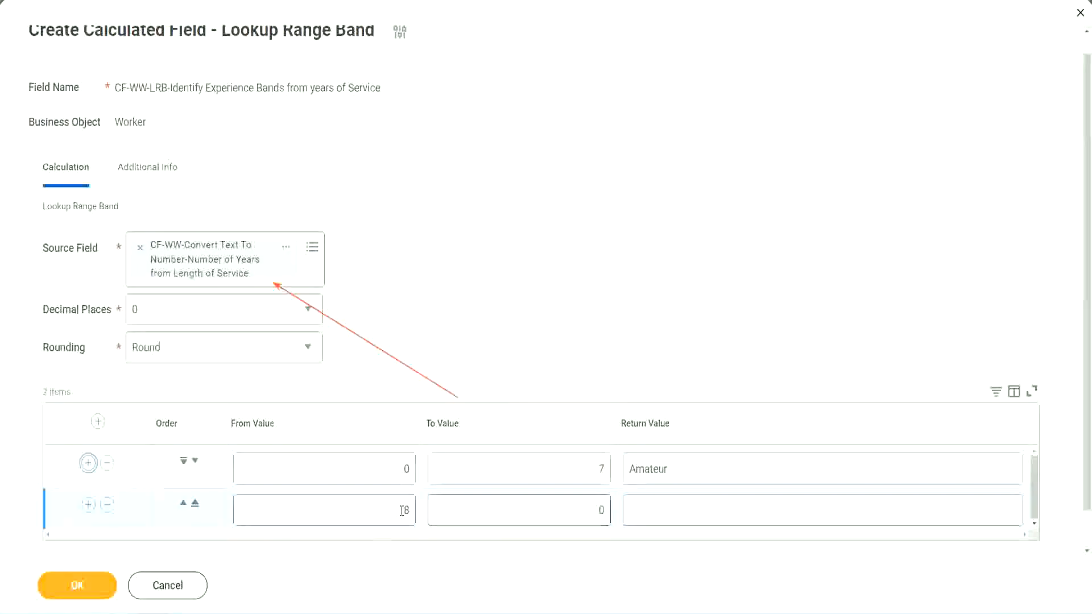
double_click(414, 512)
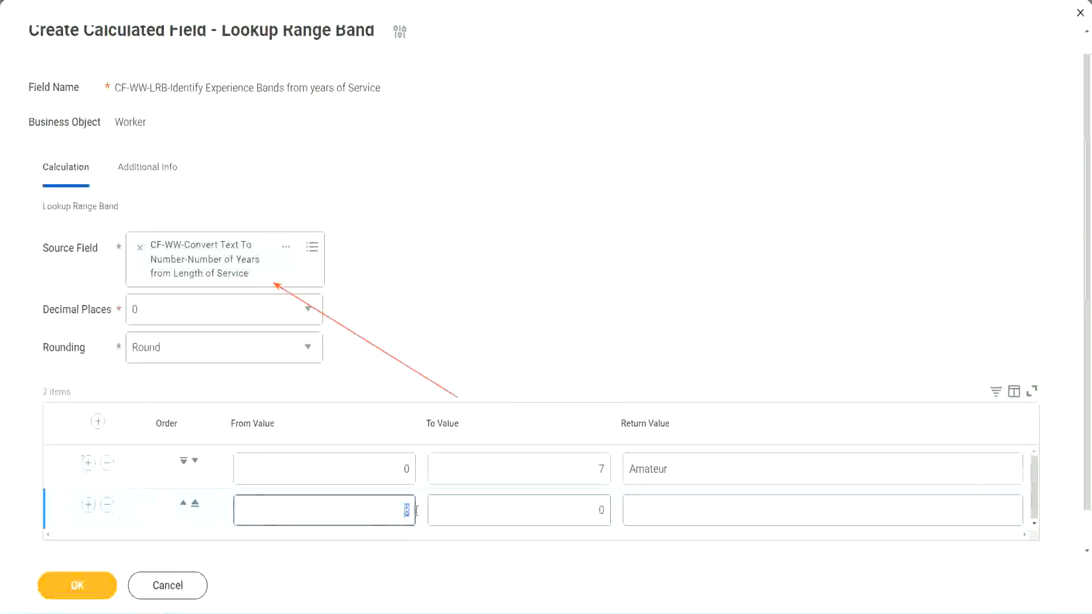
left_click(394, 478)
left_click(598, 470)
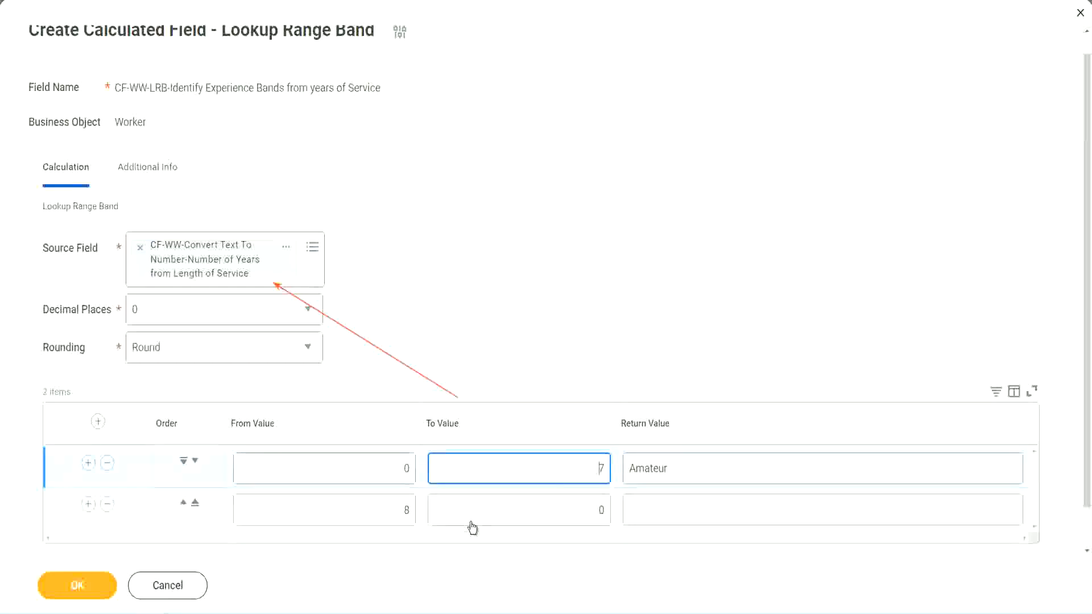
double_click(388, 514)
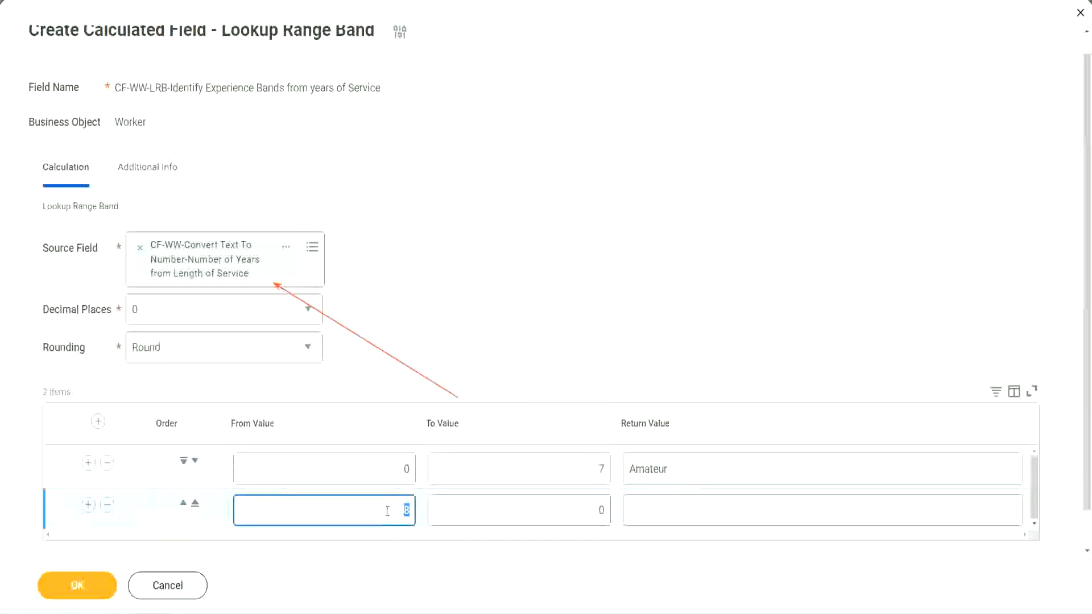
left_click(591, 511)
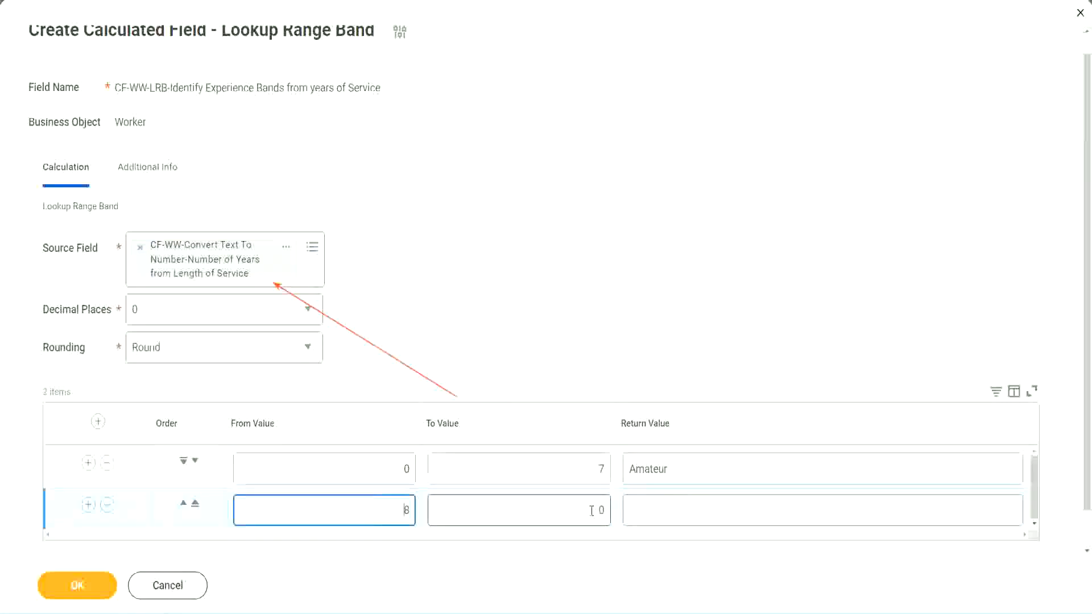
left_click(591, 511)
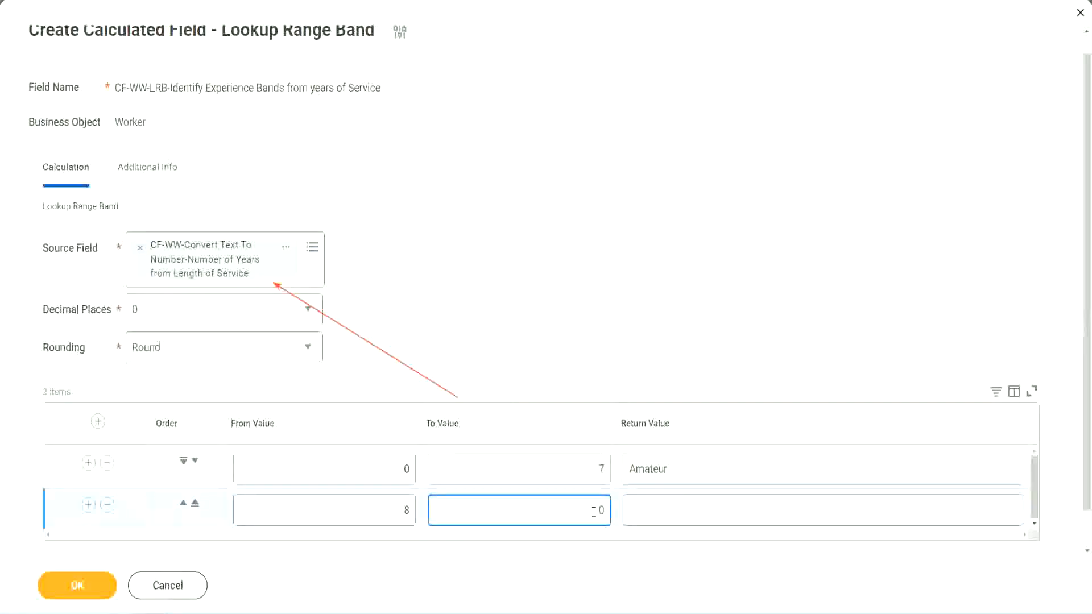
key("BackSpace")
type("15")
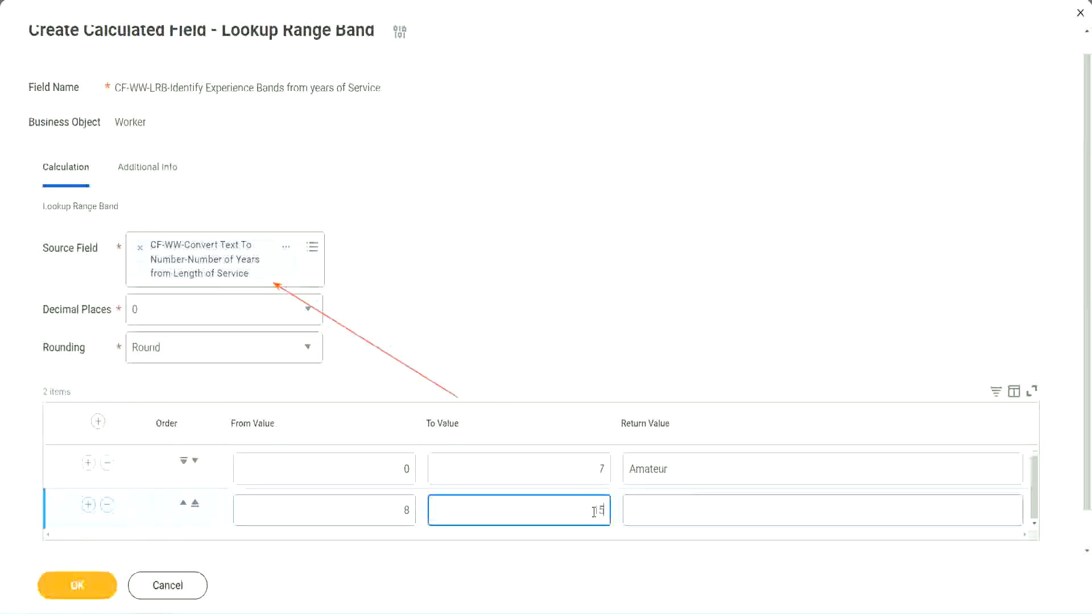
left_click(673, 507)
type("Ex")
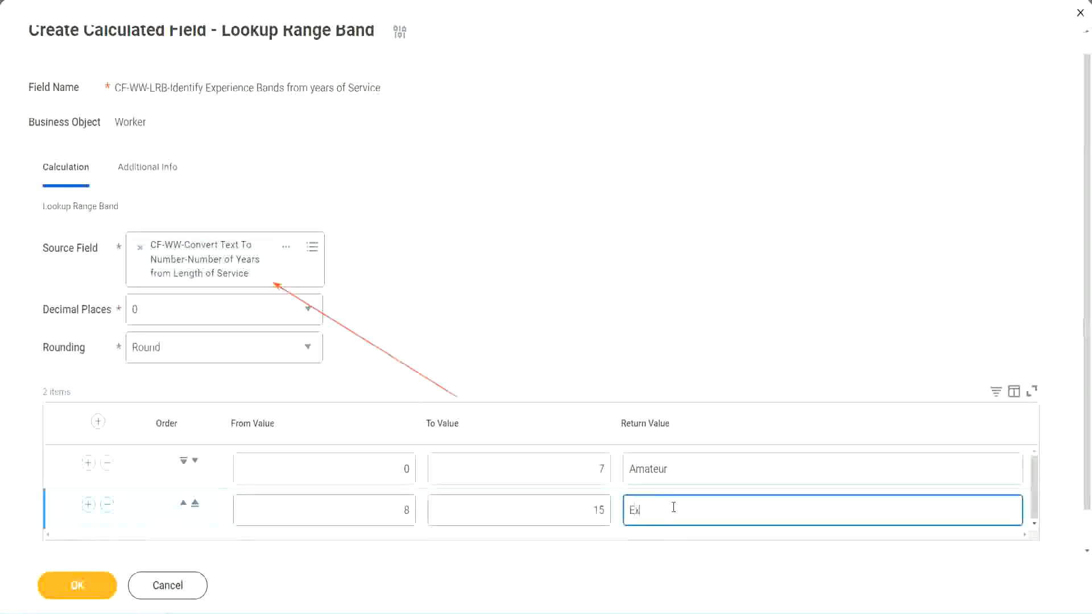
type("perienced")
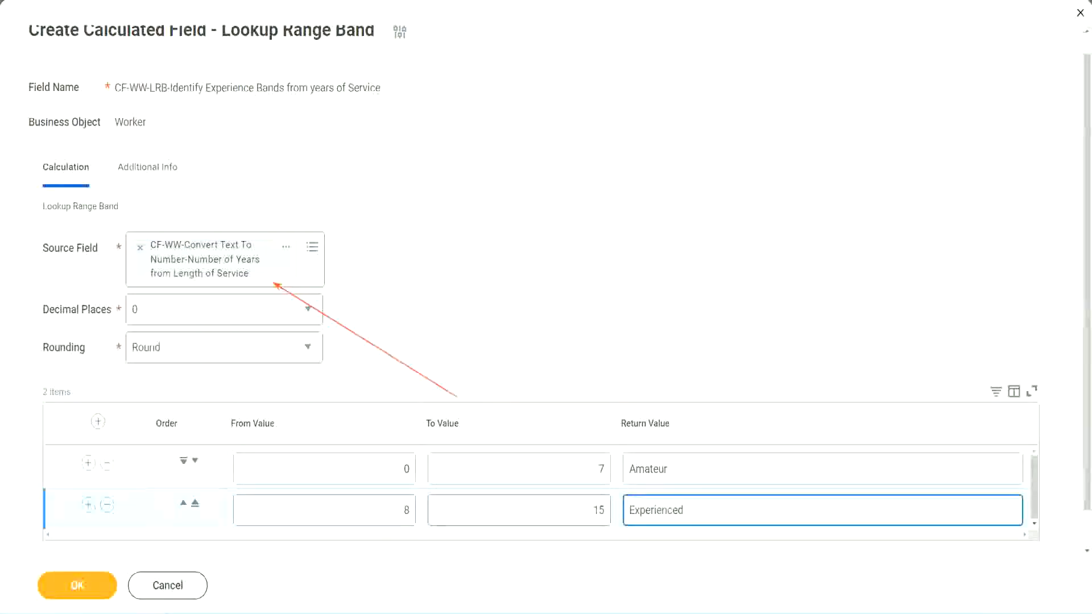
- Add a third range row with From Value 16, To Value 30 and Return Value "Senior"
left_click(88, 504)
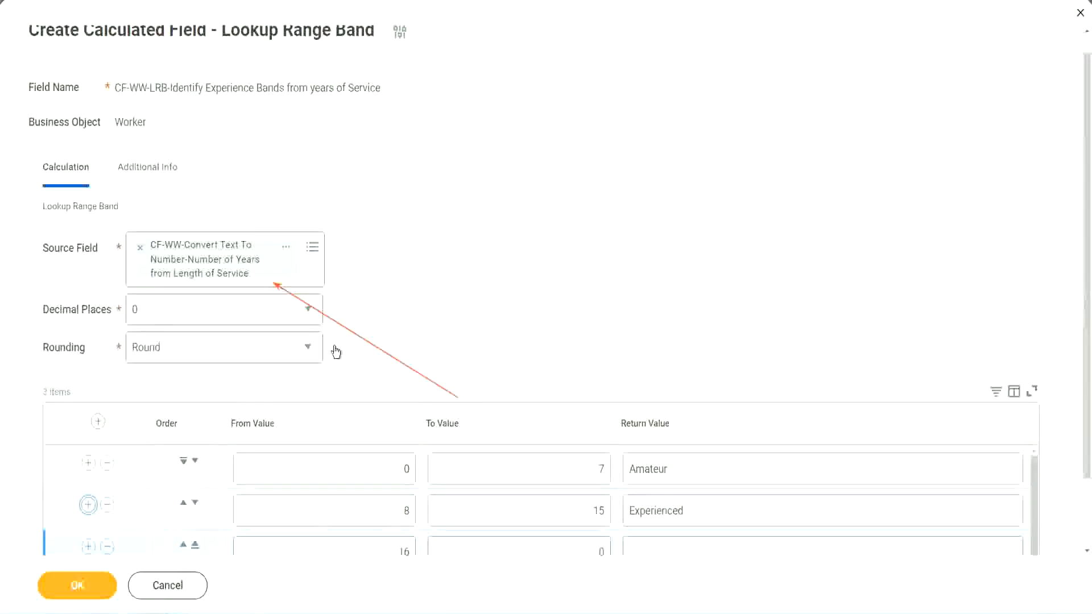
scroll(398, 347, "down", 1)
left_click(385, 472)
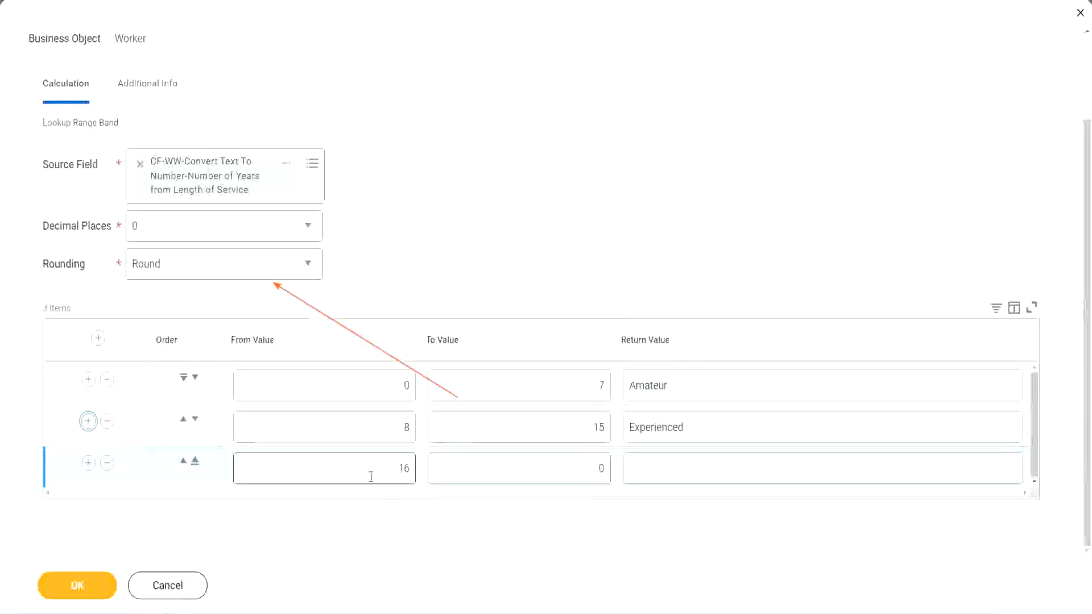
left_click(547, 468)
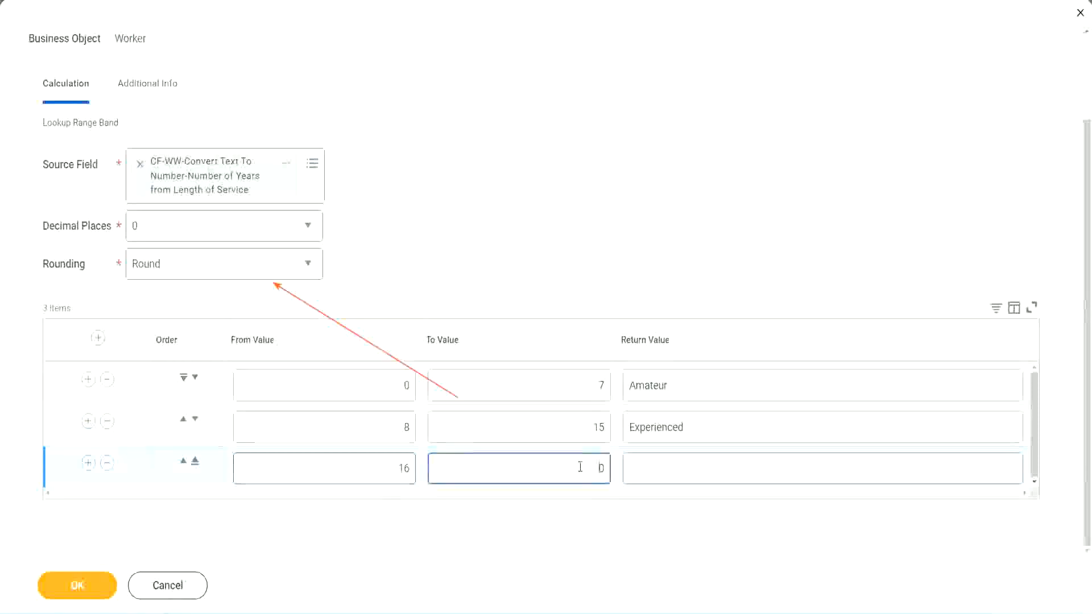
type("3")
key("Tab")
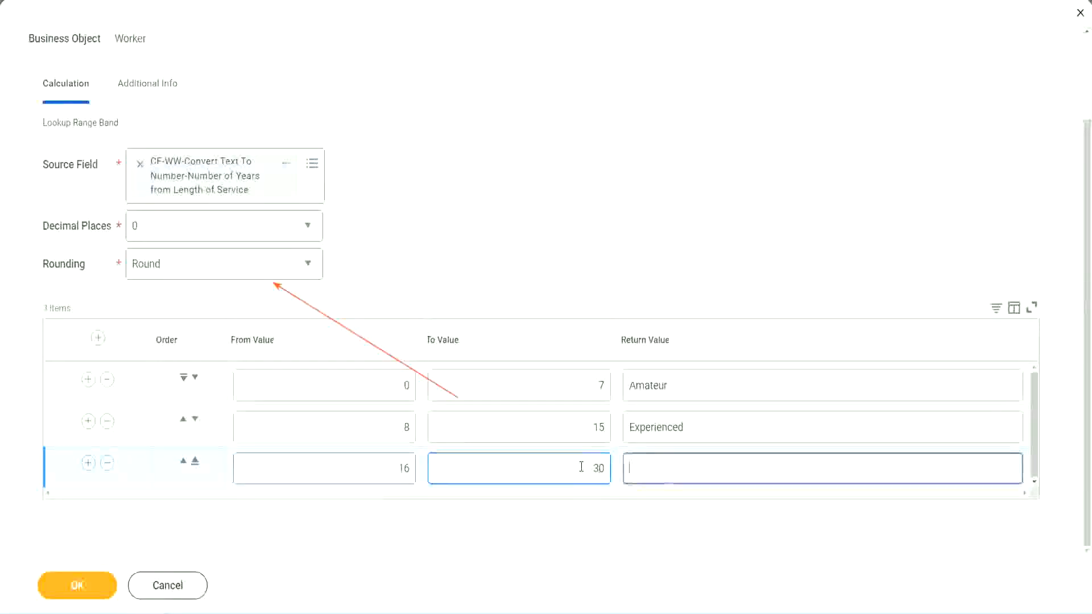
type("L")
key("BackSpace")
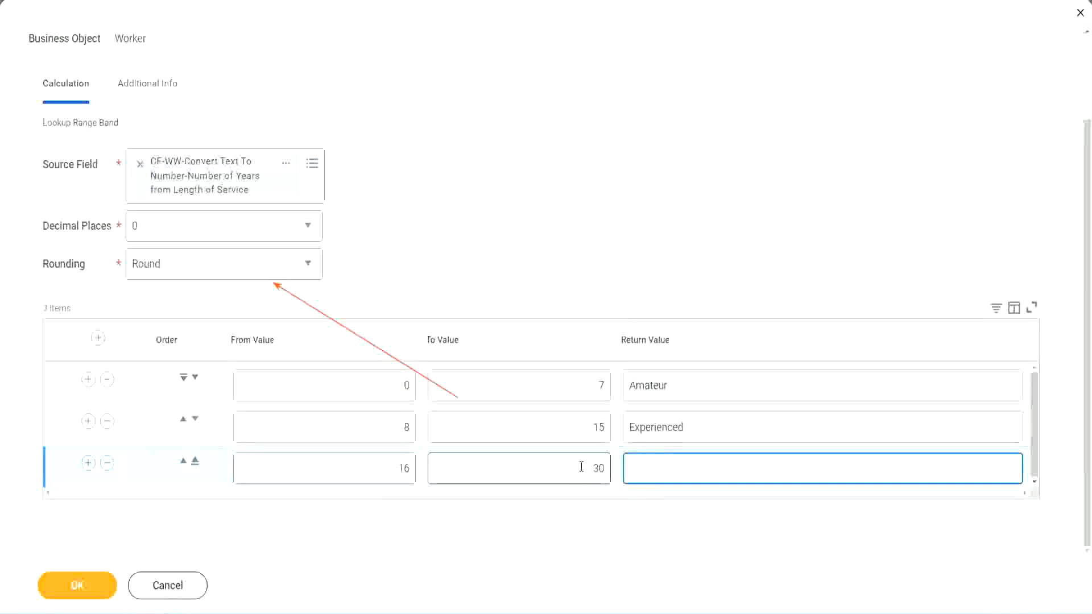
type("Senior")
- Add a fourth range row with From Value 31, To Value 1000 and Return Value "Legend"
left_click(87, 464)
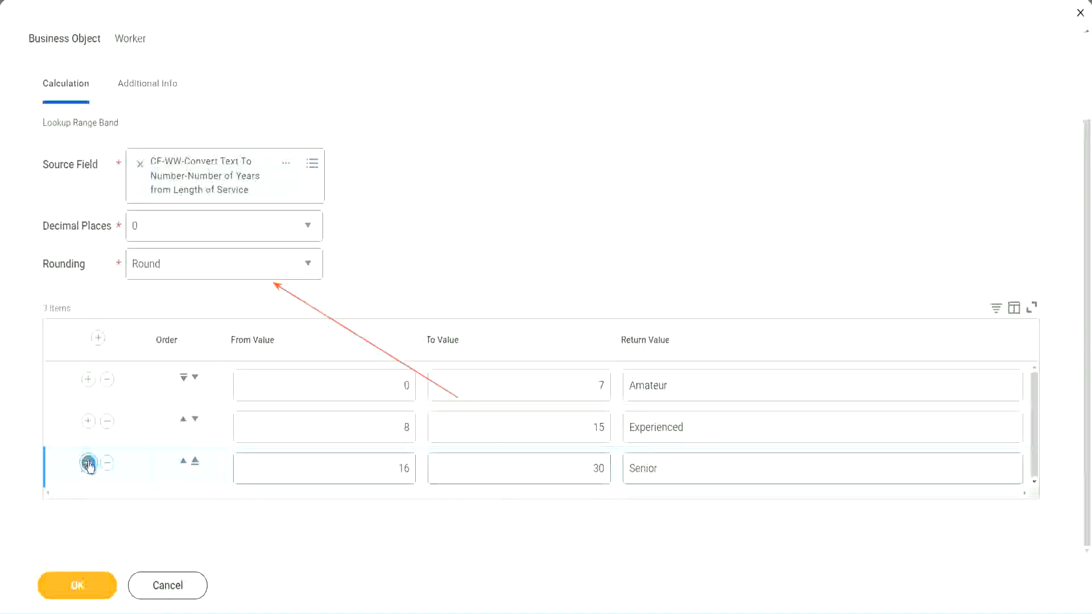
left_click(360, 463)
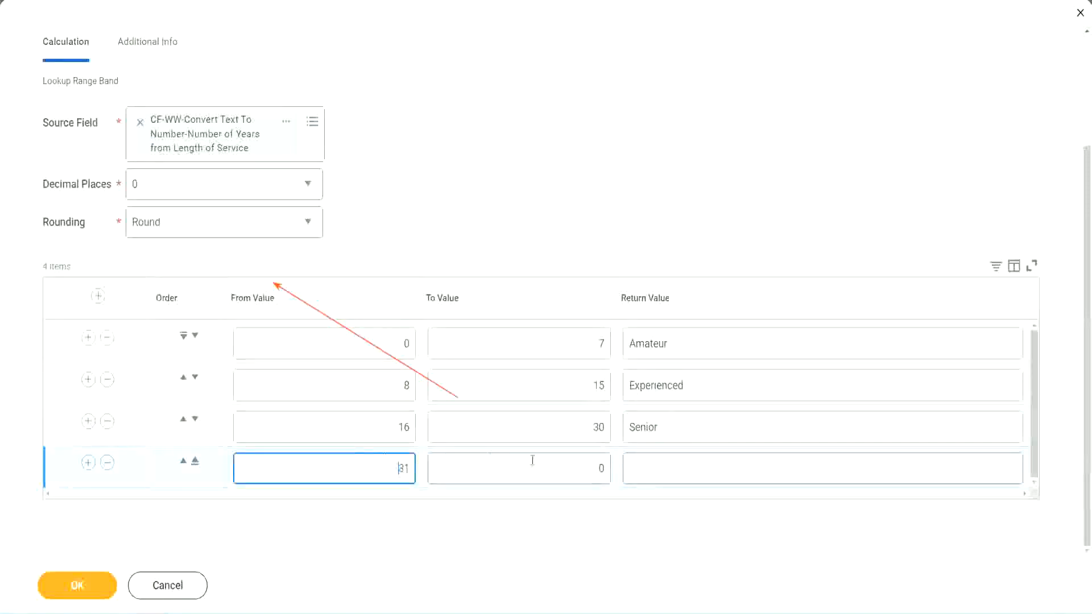
left_click(589, 469)
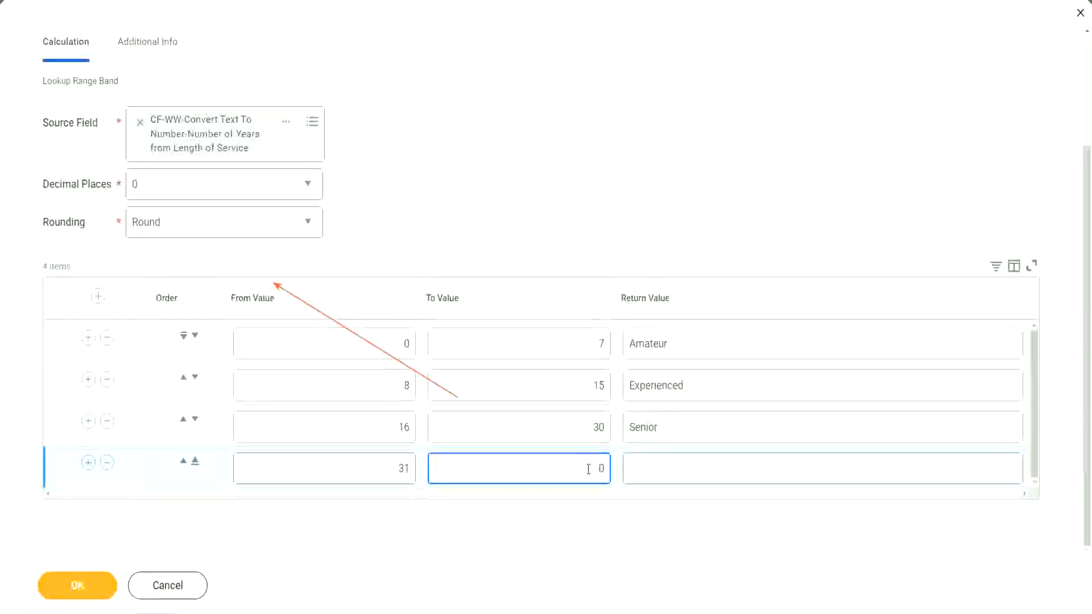
type("1000")
key("ctrl+a")
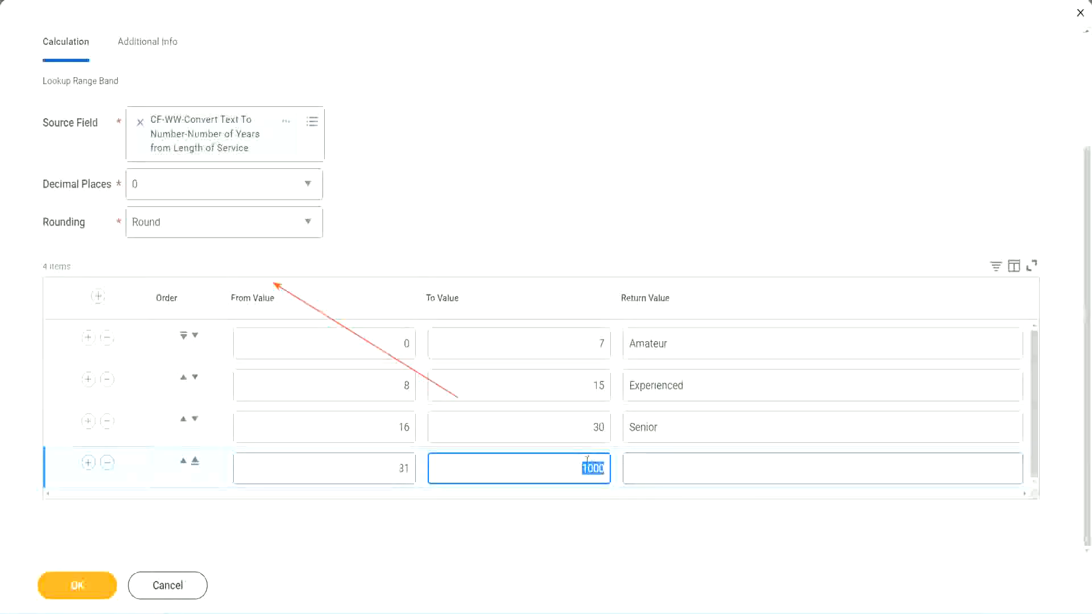
left_click_drag(579, 463, 612, 465)
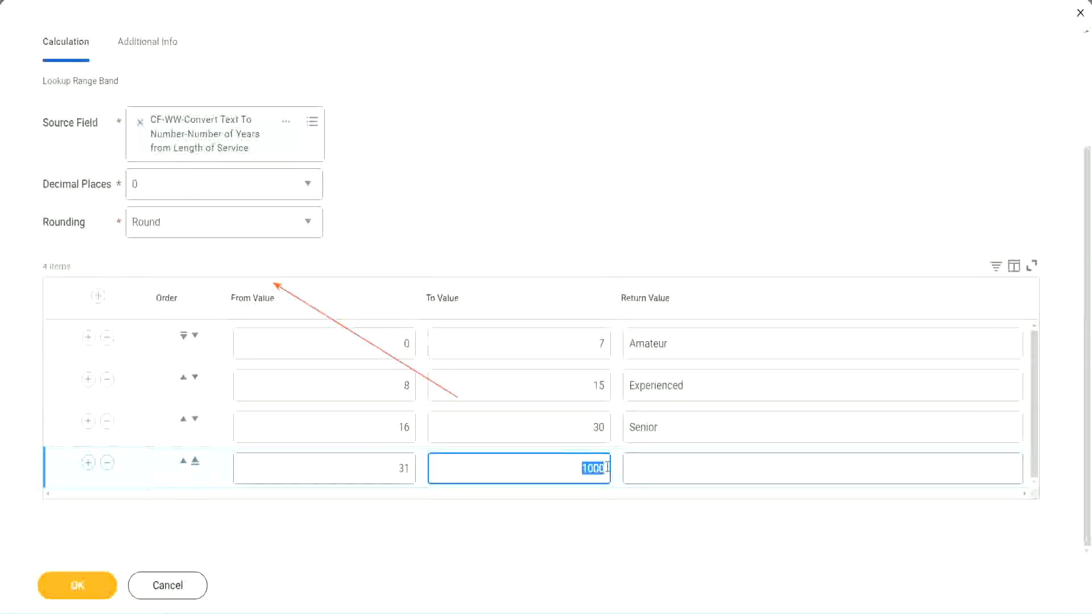
left_click(681, 469)
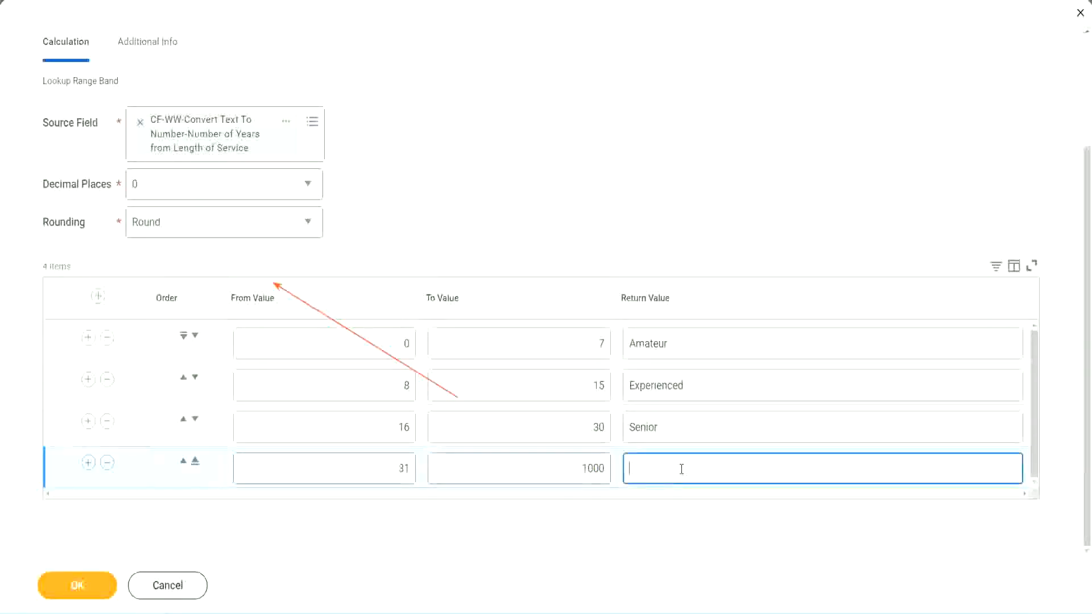
type("Legend")
left_click(509, 190)
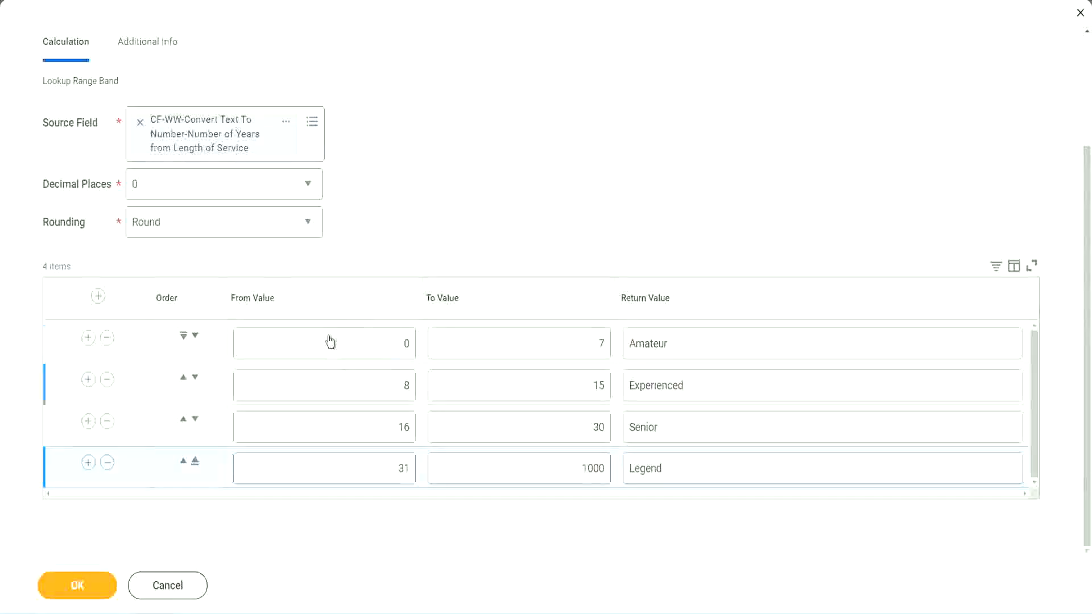
- Review the From Value, To Value and Return Value entries across the range rows
double_click(709, 341)
double_click(706, 386)
double_click(688, 428)
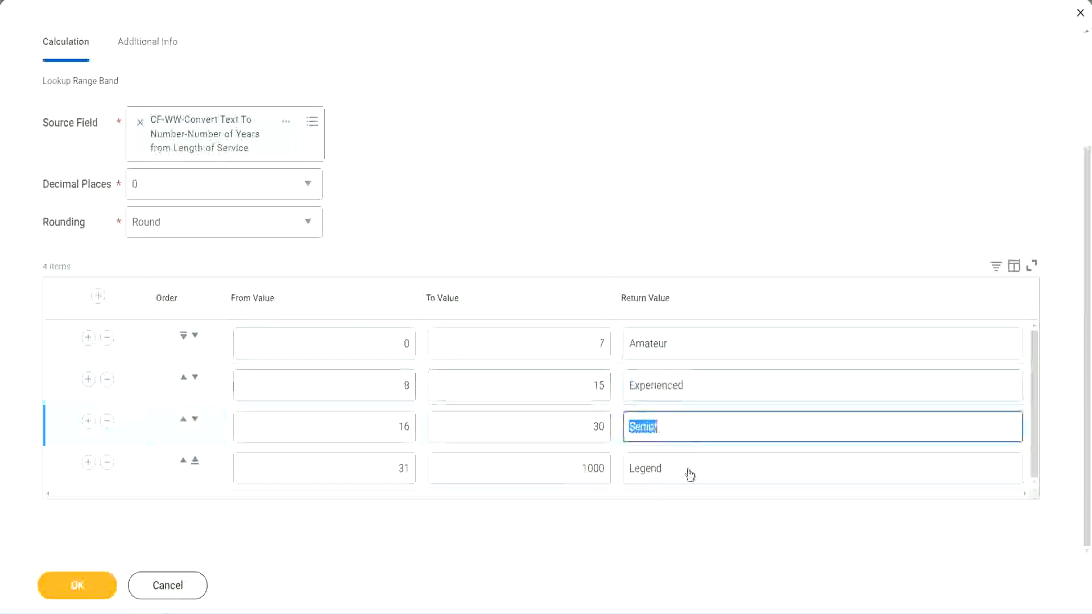
double_click(688, 468)
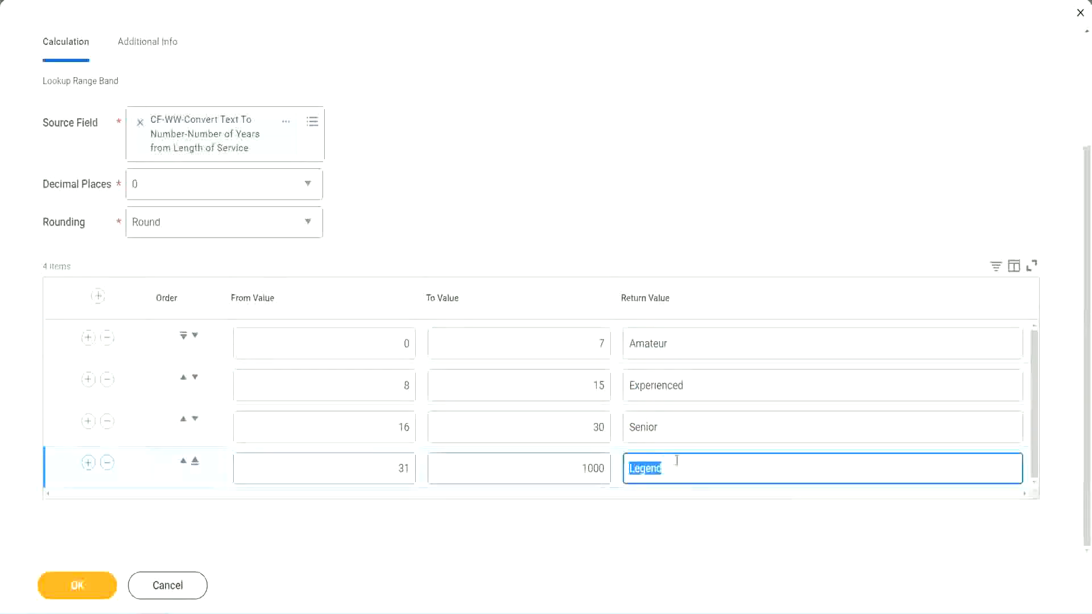
double_click(349, 347)
double_click(559, 335)
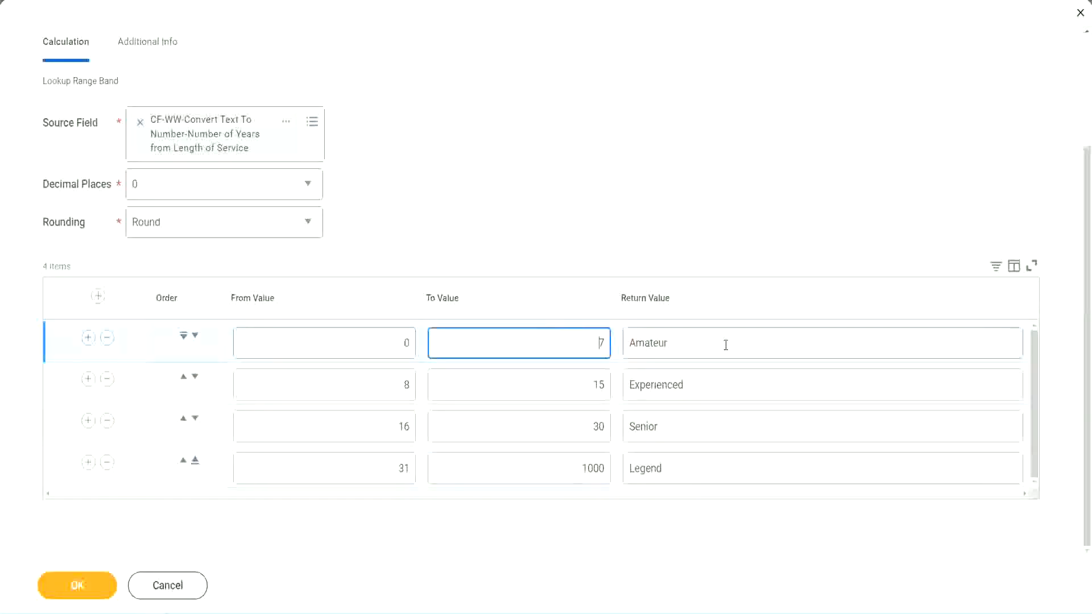
double_click(722, 344)
double_click(707, 385)
double_click(691, 428)
double_click(687, 469)
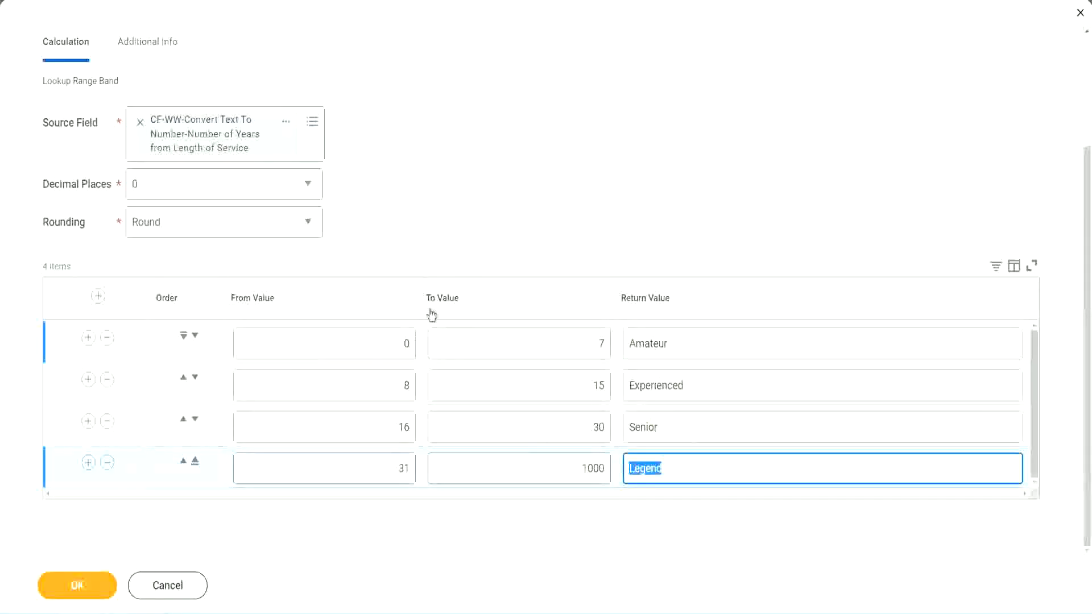
left_click(506, 241)
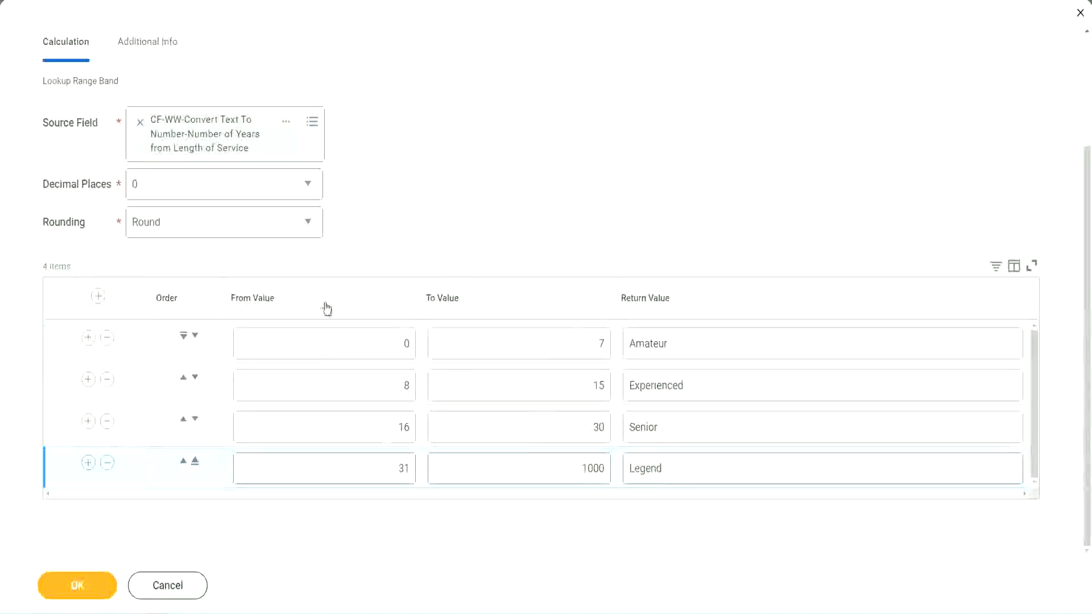
- Save the Lookup Range Band calculated field and choose a context option for its name link on the confirmation page
left_click(76, 584)
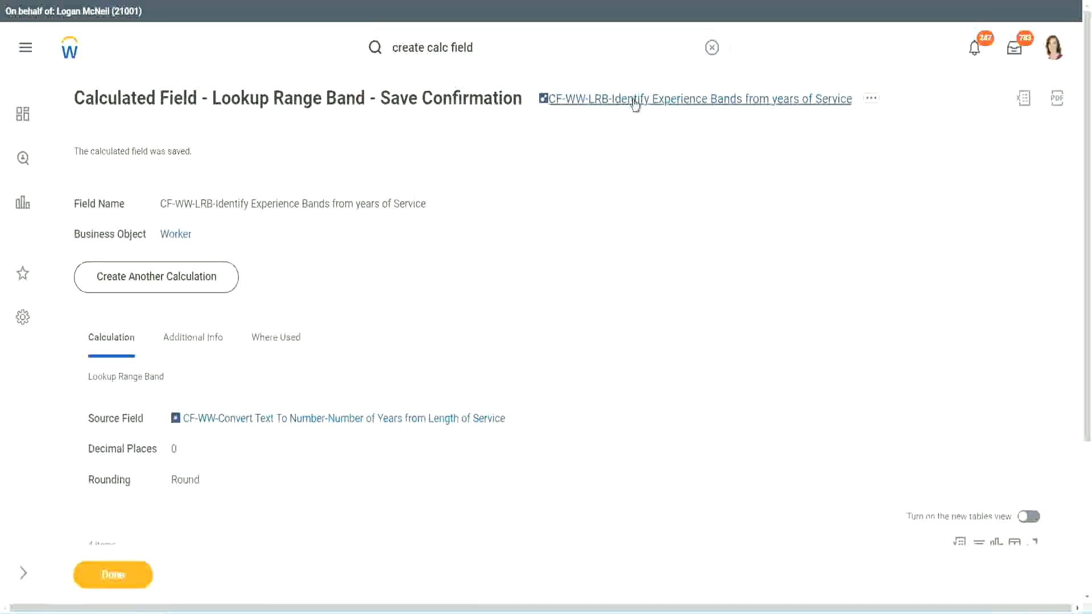
right_click(631, 108)
left_click(648, 168)
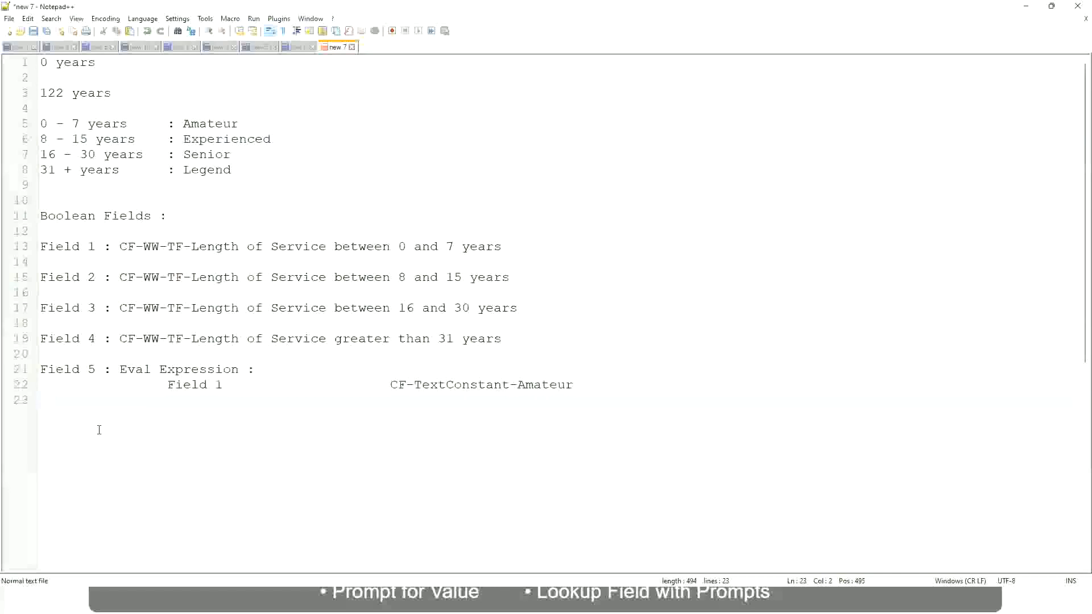
- Switch to the Notepad++ notes and add "10,000 USD" on a new line below the Eval Expression entry
key("Return")
key("Return")
key("Return")
key("Left")
type("10,000 USD")
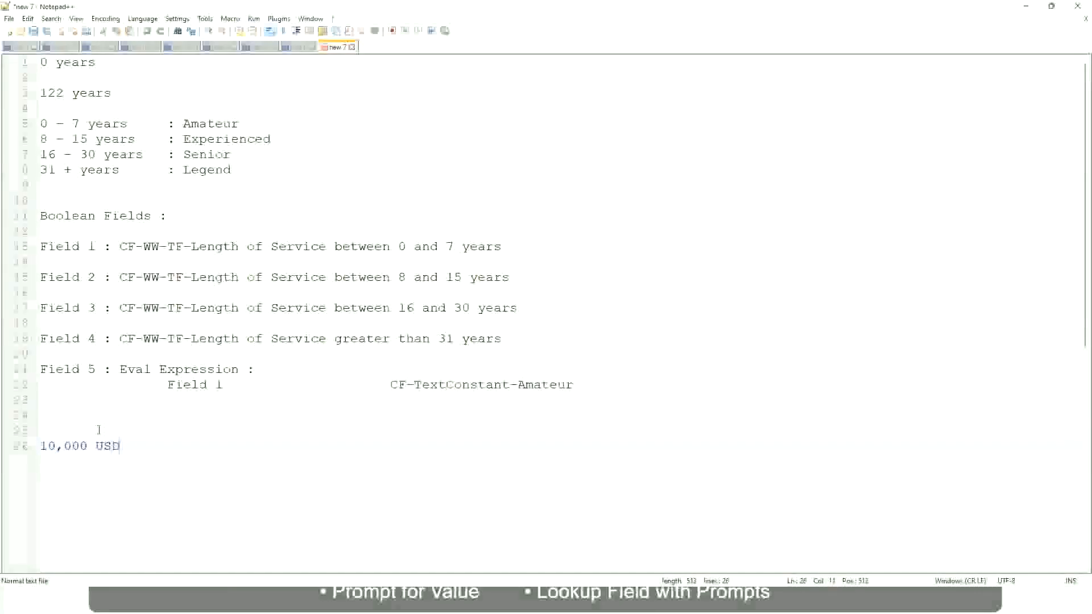
- Add "1,000,000 USD" further along the same line, spaced well apart from "10,000 USD"
key("Tab")
key("Tab")
key("Tab")
key("Tab")
key("Tab")
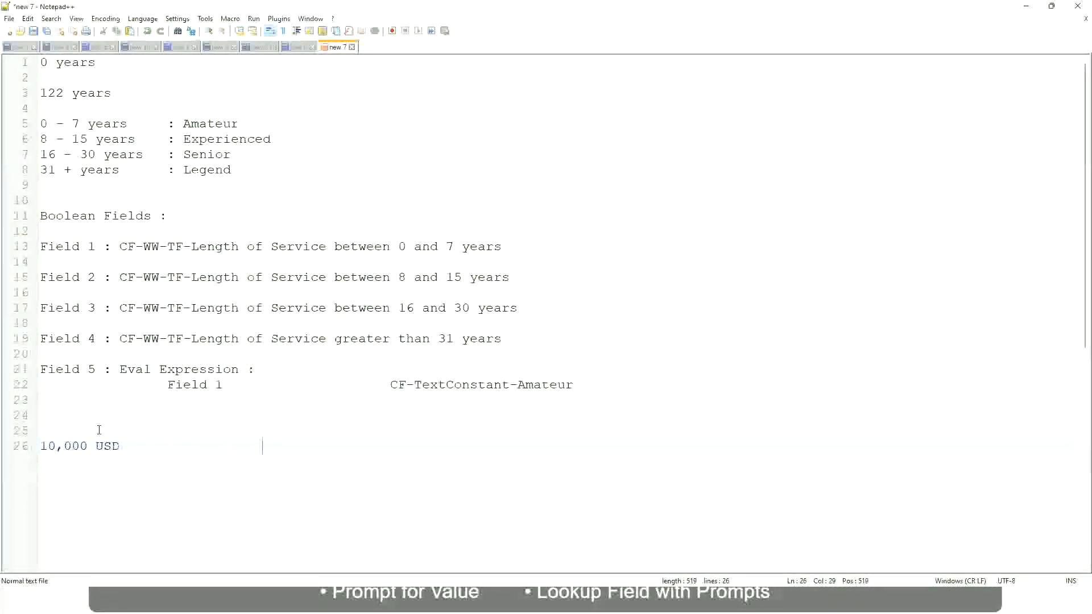
type("1,000,000")
key("Left")
key("Left")
key("Left")
key("Left")
key("Left")
key("Left")
key("Left")
key("Left")
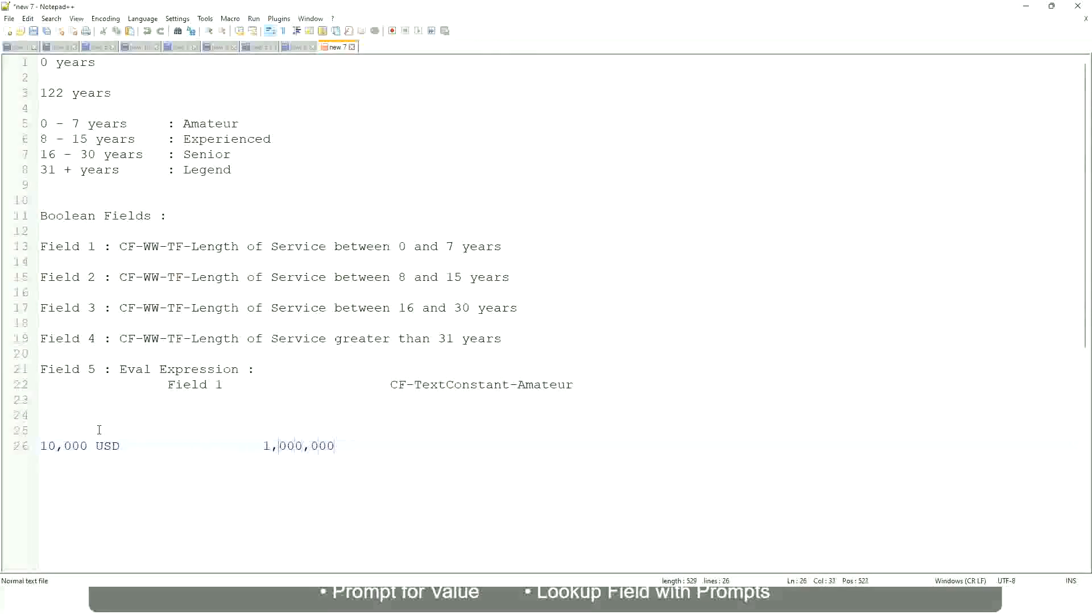
key("Right")
key("Right")
key("Right")
key("Right")
key("Right")
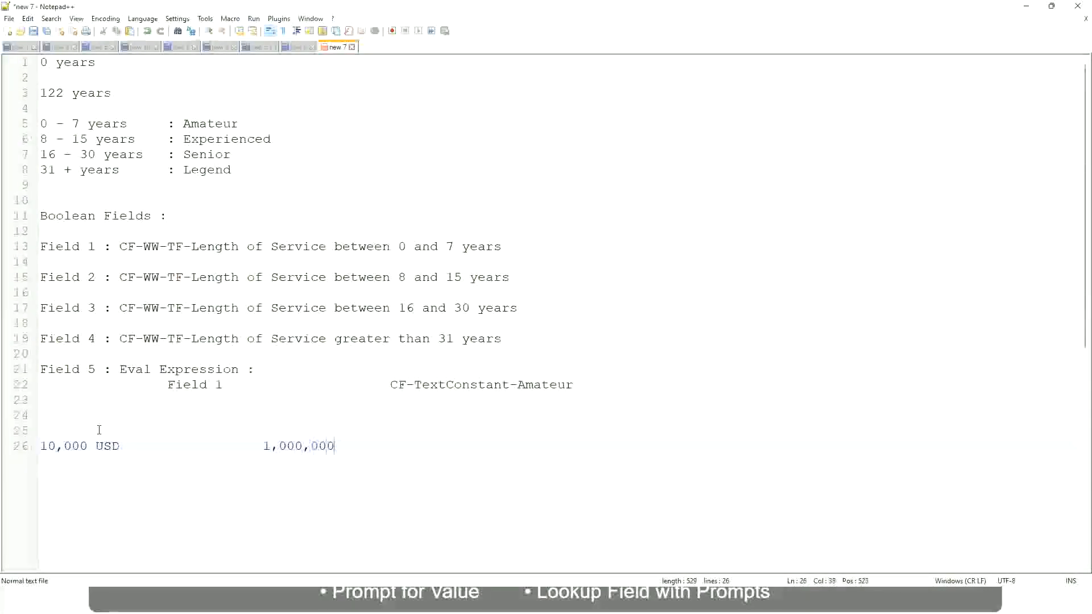
key("Right")
key("Right")
key("Right")
key("Right")
key("Right")
key("Right")
type("USD")
- Below the USD amounts, add the band line "10 - 50,000 : Low", leaving a blank line before and after it
key("Return")
key("Return")
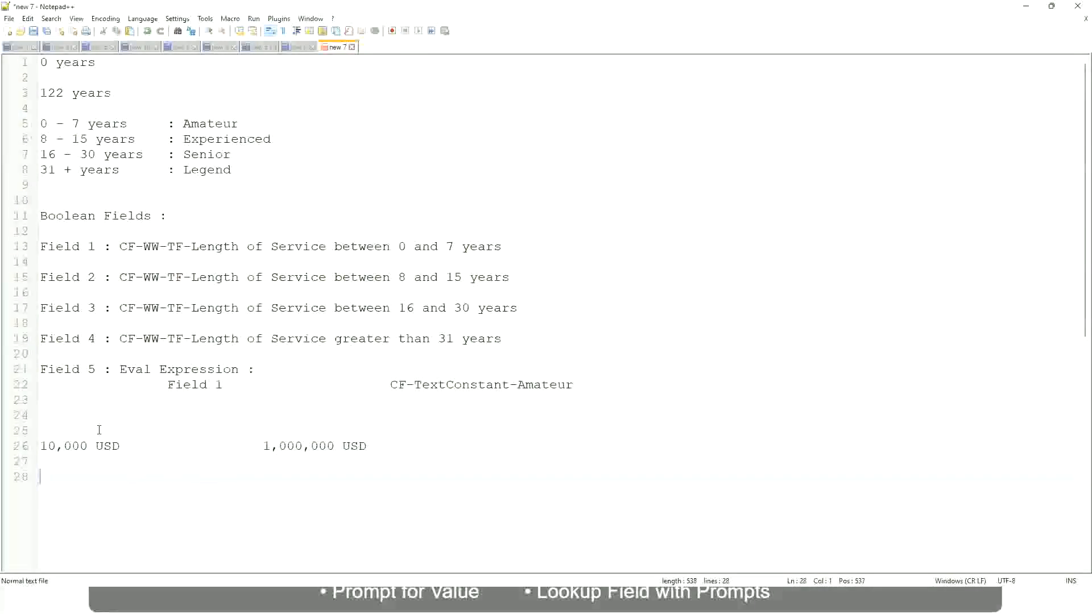
type("10 - 50,000")
key("Tab")
key("Tab")
key("Tab")
key("Tab")
type(": Low")
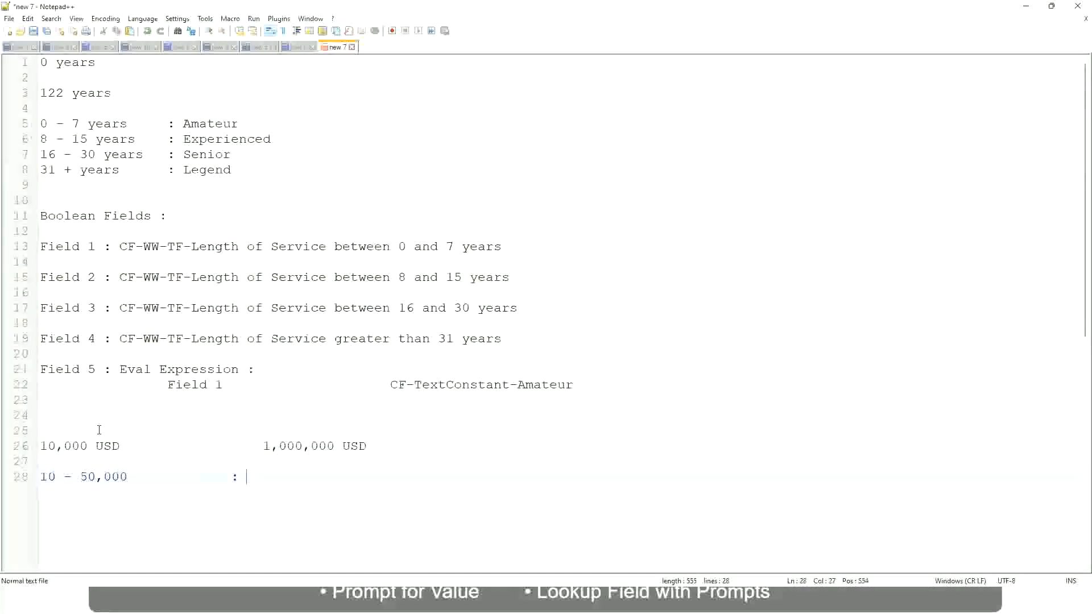
key("Return")
key("Return")
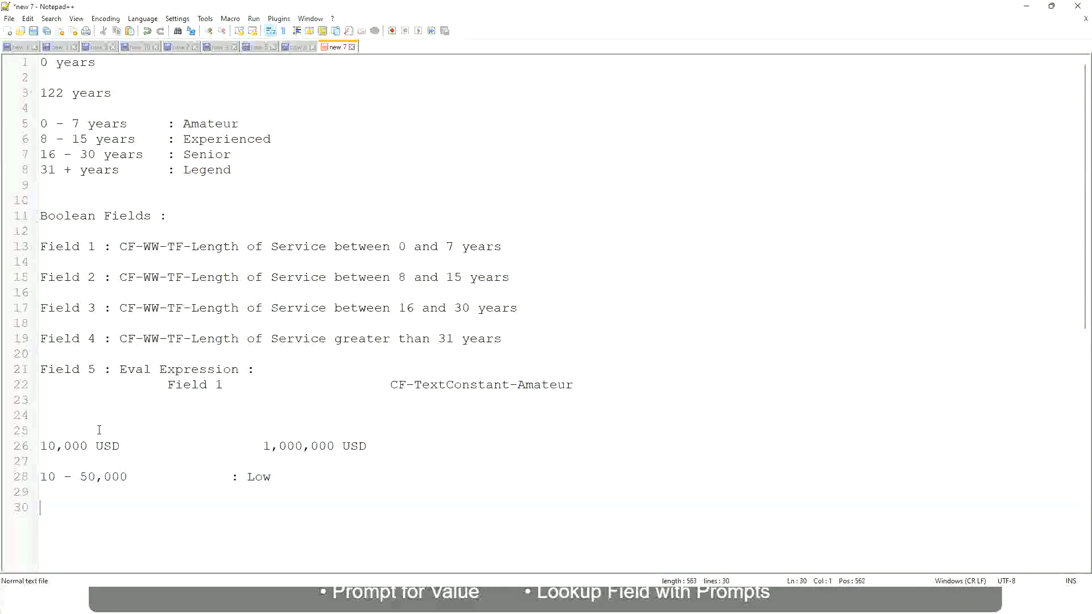
- Add the band line "50,001 - 150,000 : Medium" directly below the Low band, with its label aligned to the one above
key("Up")
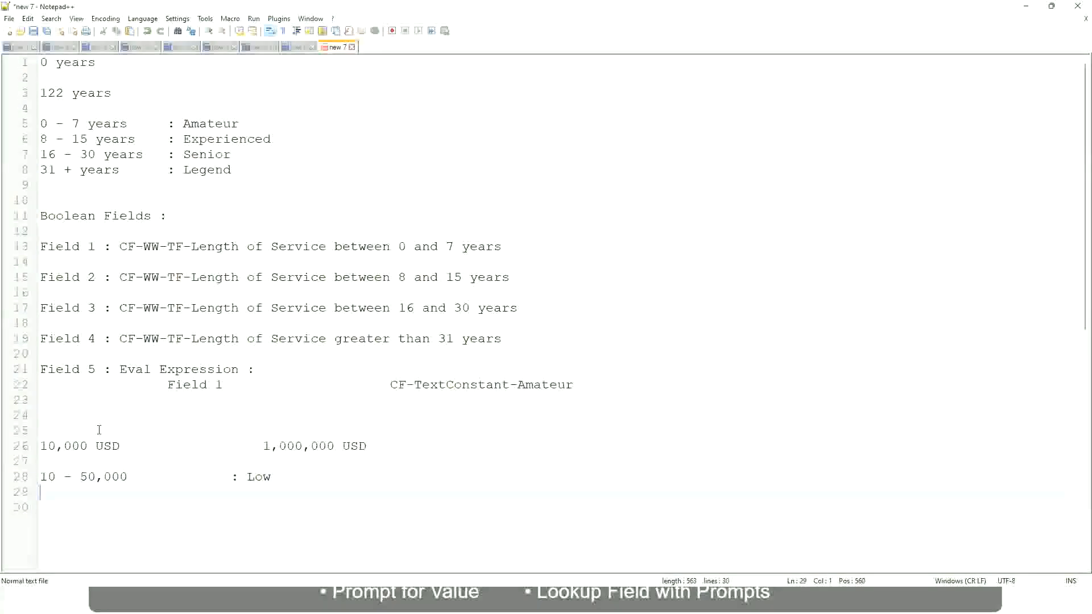
type("50,001 - 150,000")
key("Tab")
key("Tab")
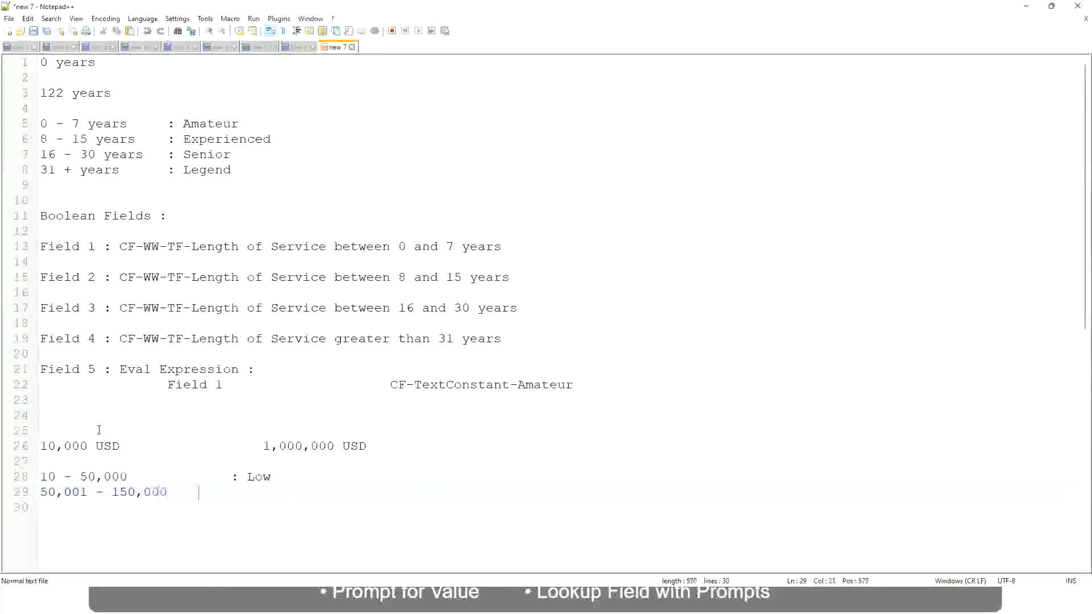
type(": Med")
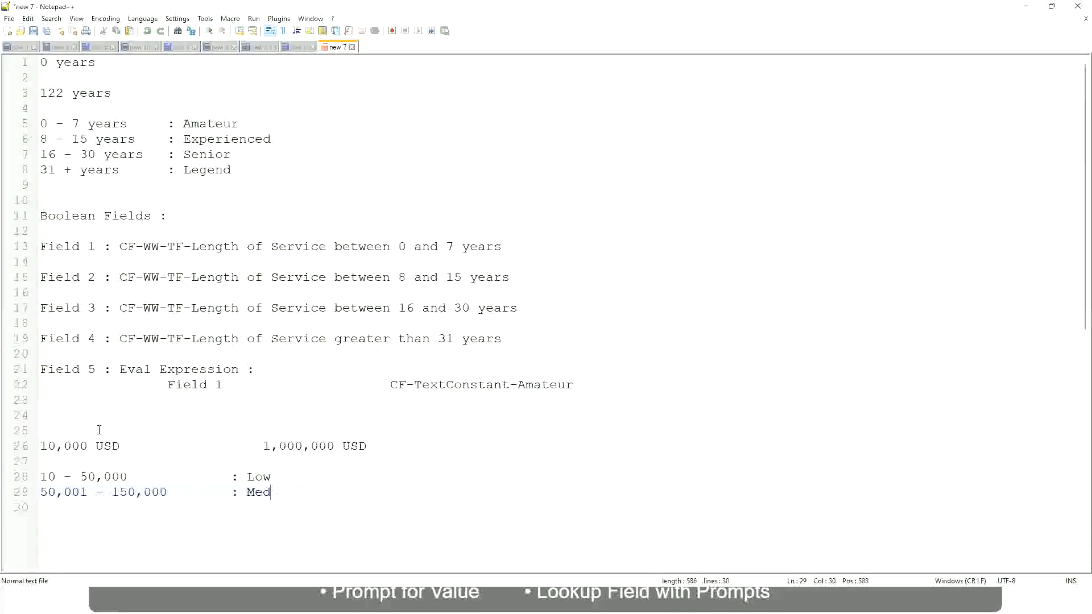
type("ium")
- Add the band line "> 150,000 : High" directly below the Medium band, with its label aligned to the others
key("Return")
type("> 1")
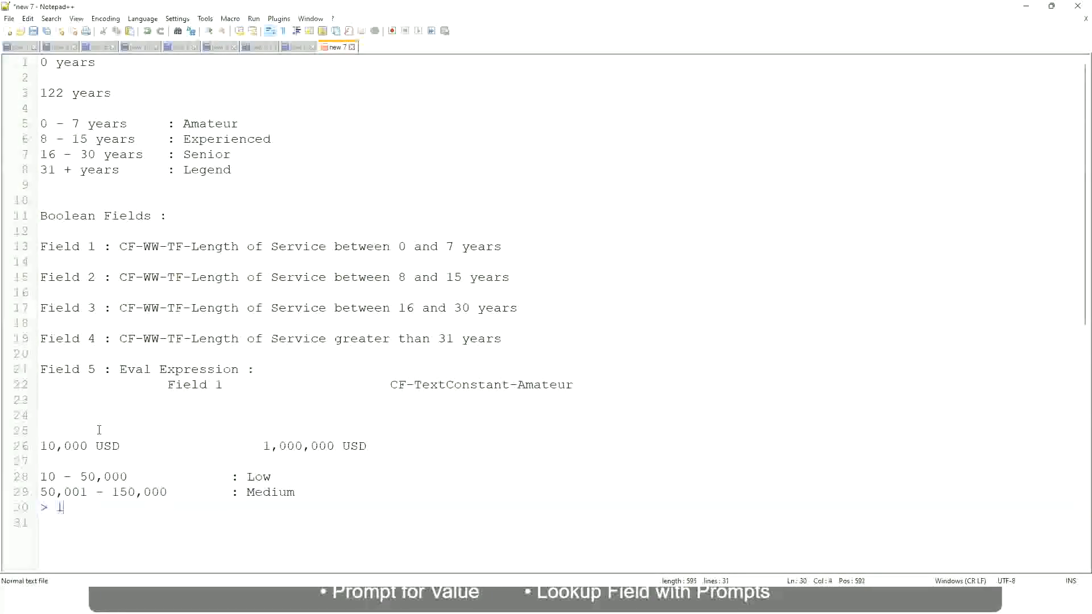
type("50,000")
key("Tab")
key("Tab")
key("Tab")
key("Tab")
type(": High")
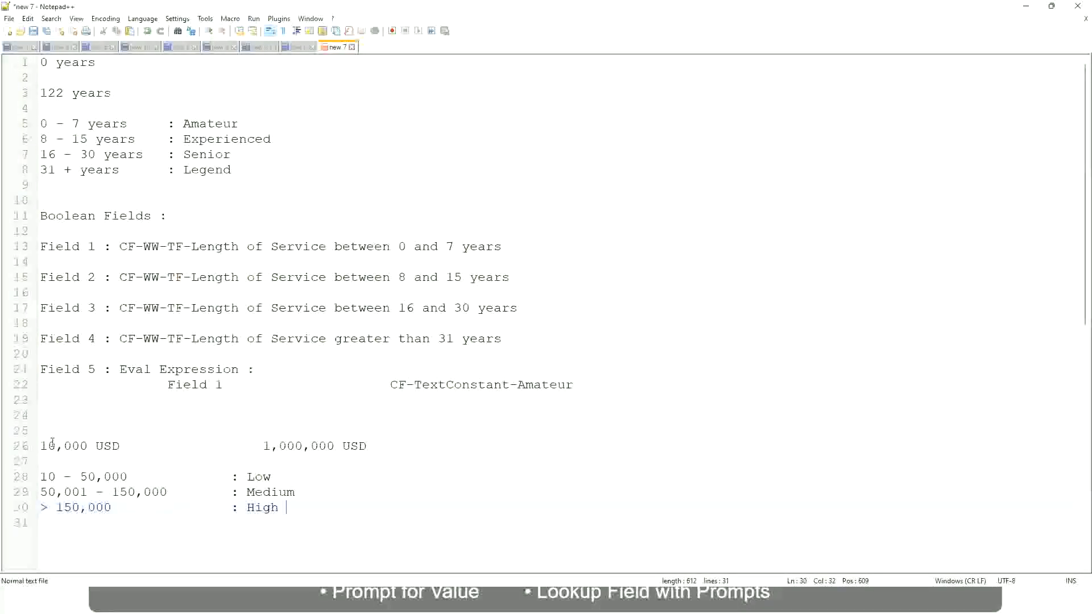
- Examine how the range from 10,000 USD to 1,000,000 USD is divided into the Low, Medium and High bands
left_click(35, 446)
left_click(35, 446)
left_click(47, 446)
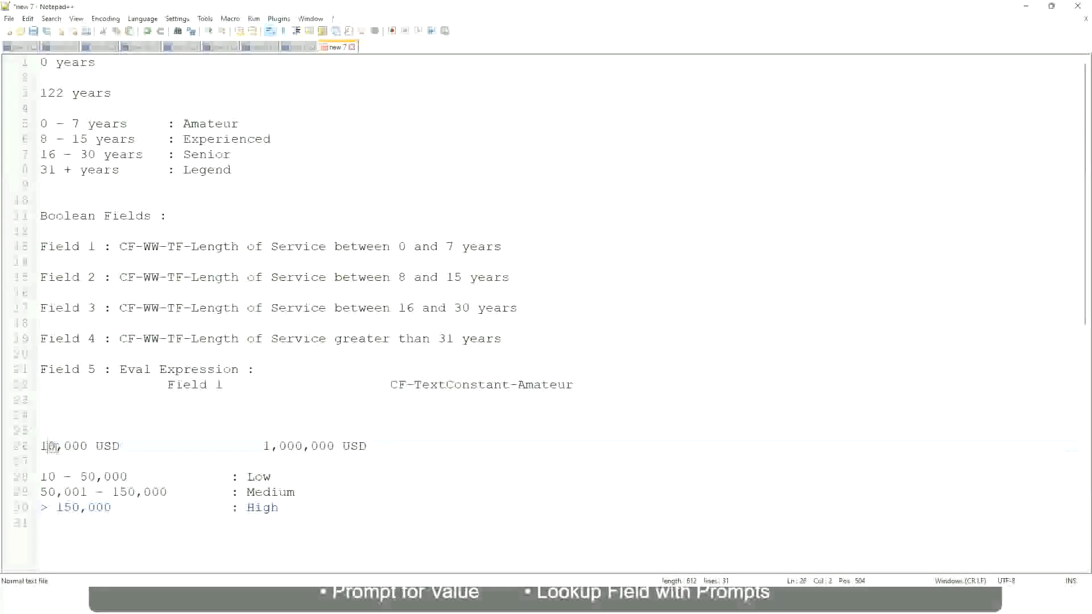
double_click(326, 446)
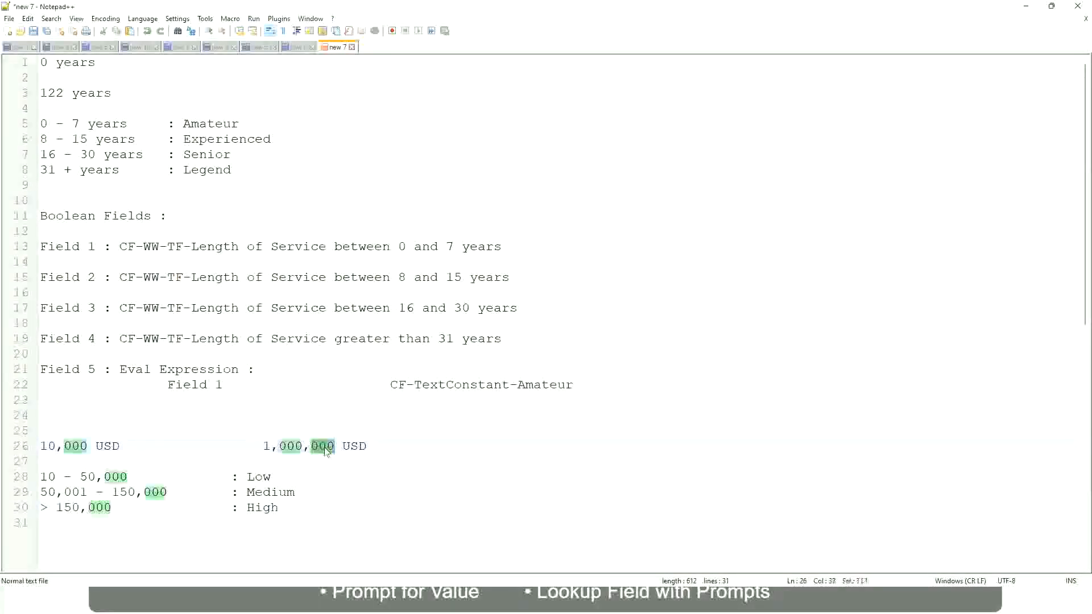
left_click(200, 493)
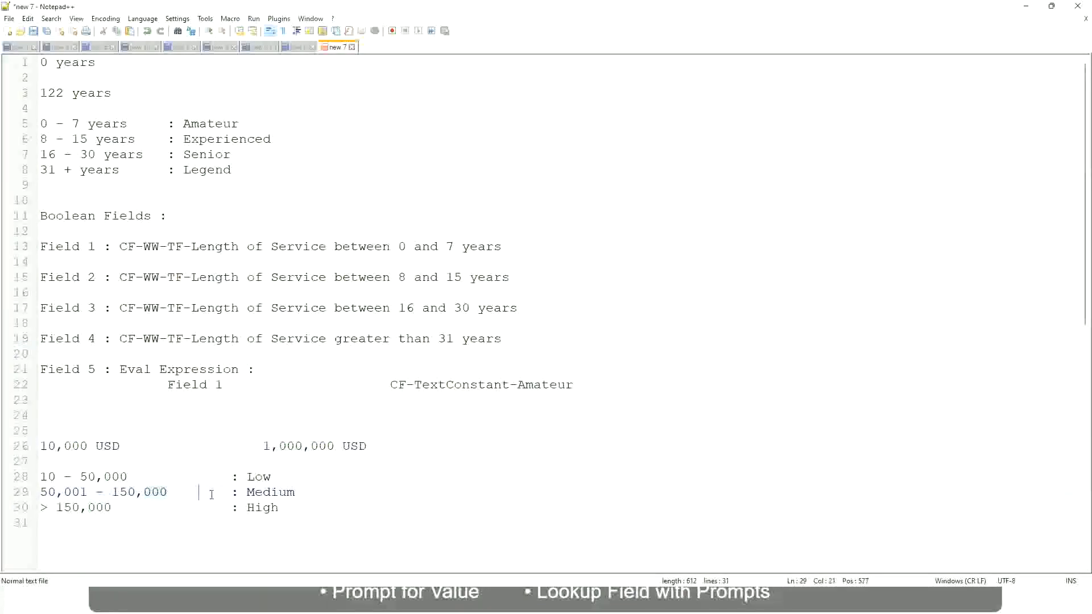
left_click(35, 446)
left_click(337, 447)
left_click(263, 512)
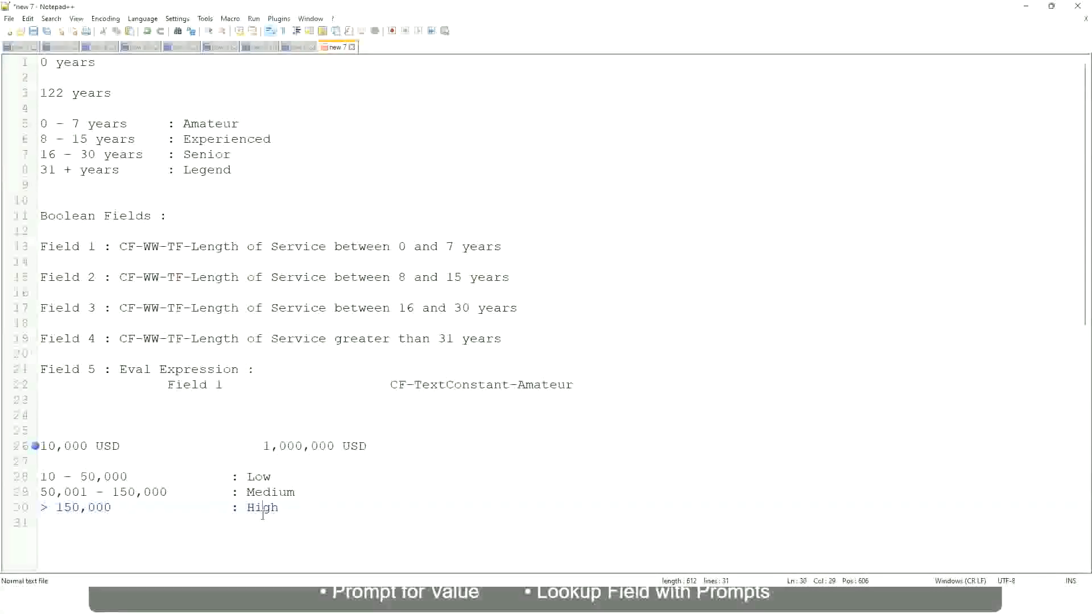
left_click(131, 462)
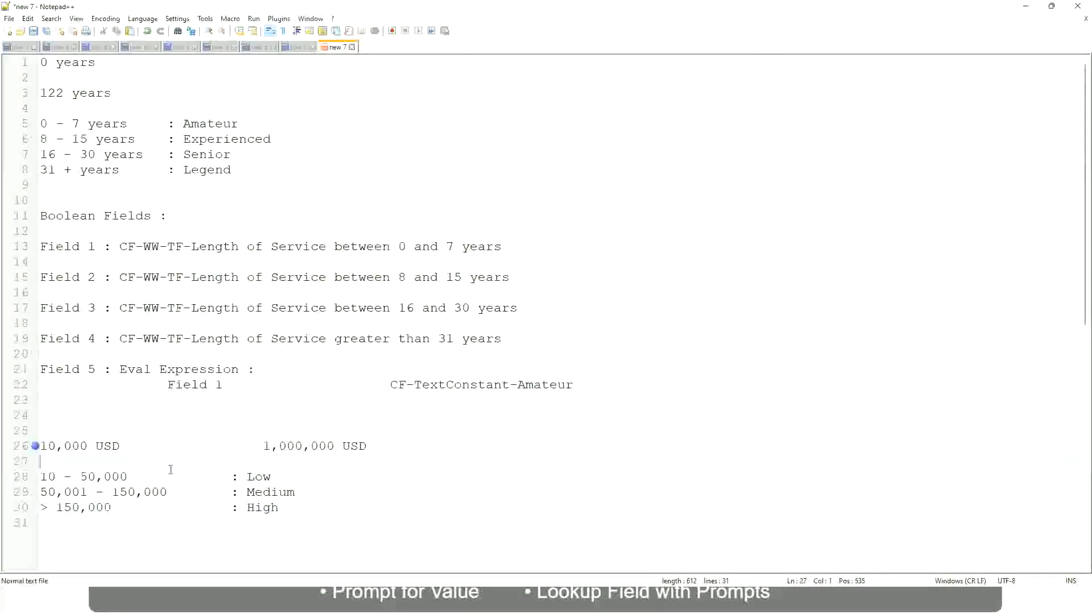
left_click(279, 506)
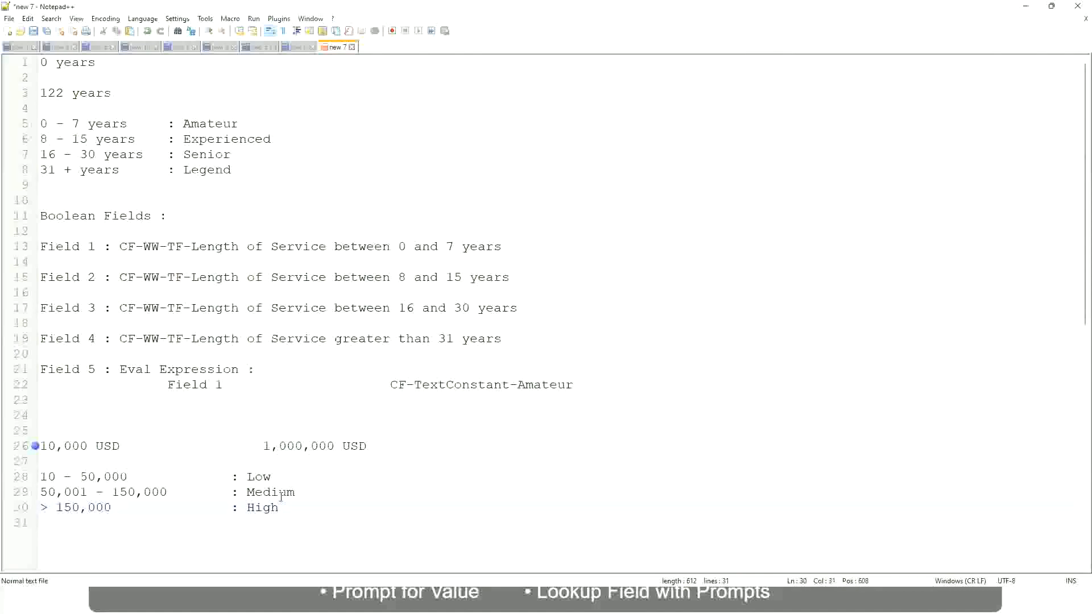